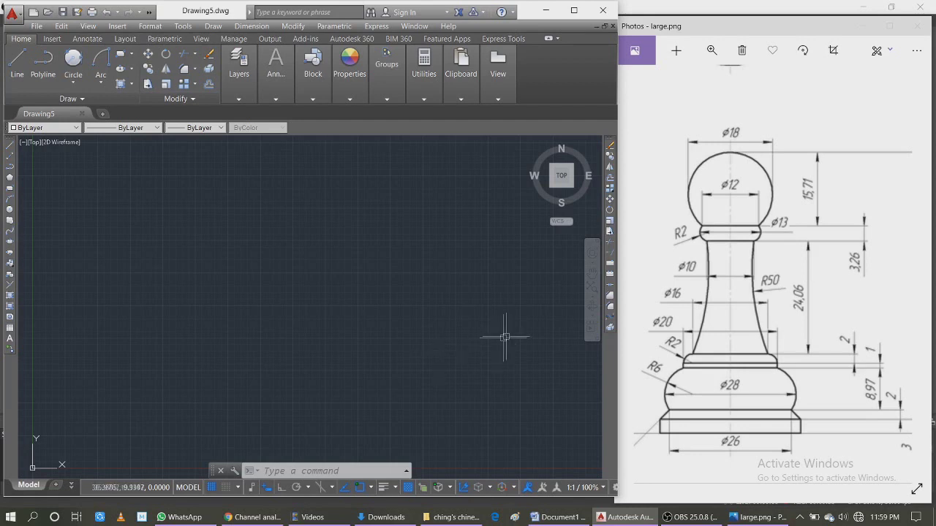
# Step: Zoom and pan the large.png pawn reference in Photos so its whole dimensioned profile is readable
pyautogui.click(715, 320)
pyautogui.keyDown('ctrl'); pyautogui.scroll(-2, 715, 320); pyautogui.keyUp('ctrl')
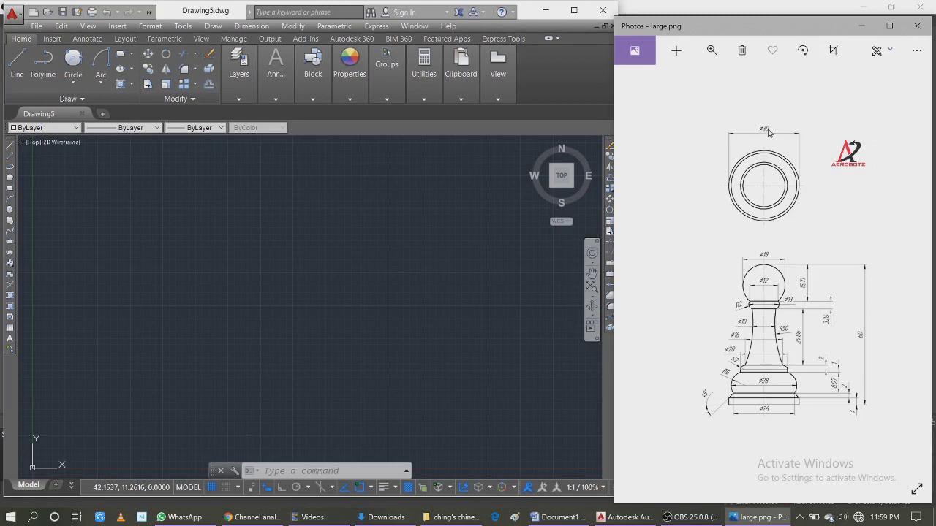
pyautogui.scroll(2, 759, 397)
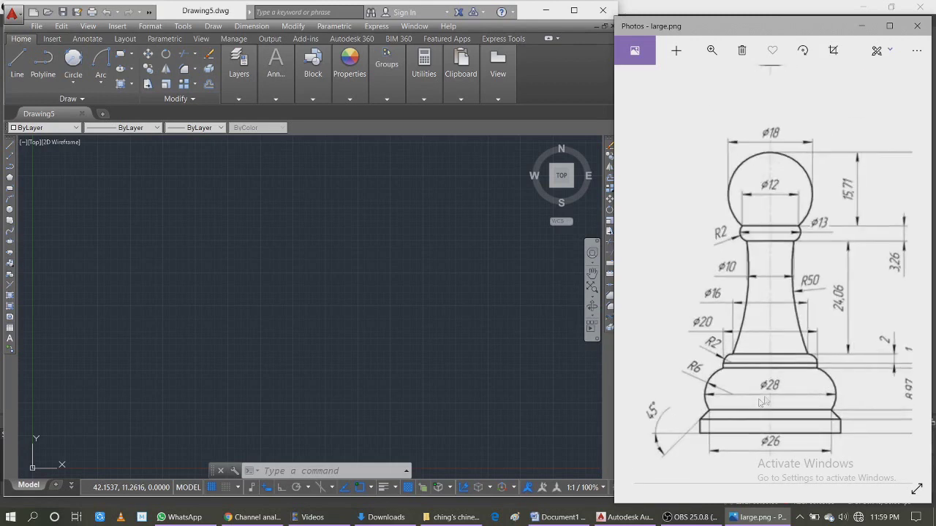
pyautogui.moveTo(783, 331); pyautogui.dragTo(748, 325)
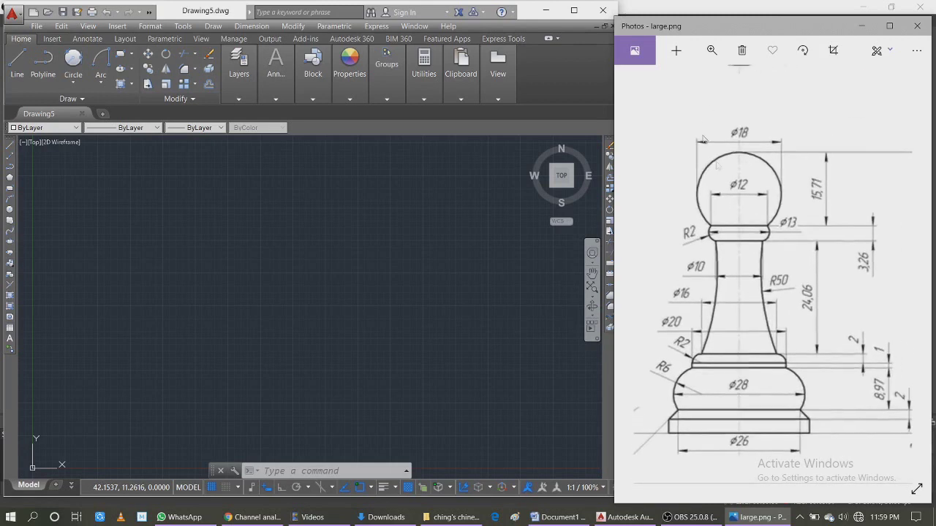
pyautogui.click(712, 49)
pyautogui.moveTo(694, 83); pyautogui.dragTo(679, 84)
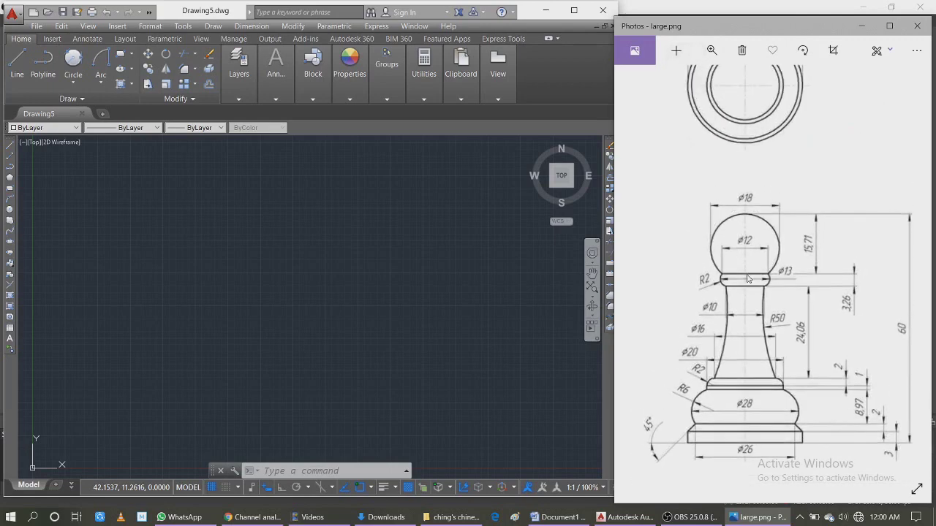
# Step: Set the drawing's insertion scale units to Millimeters
pyautogui.click(360, 315)
pyautogui.write('UN')
pyautogui.press('Return')
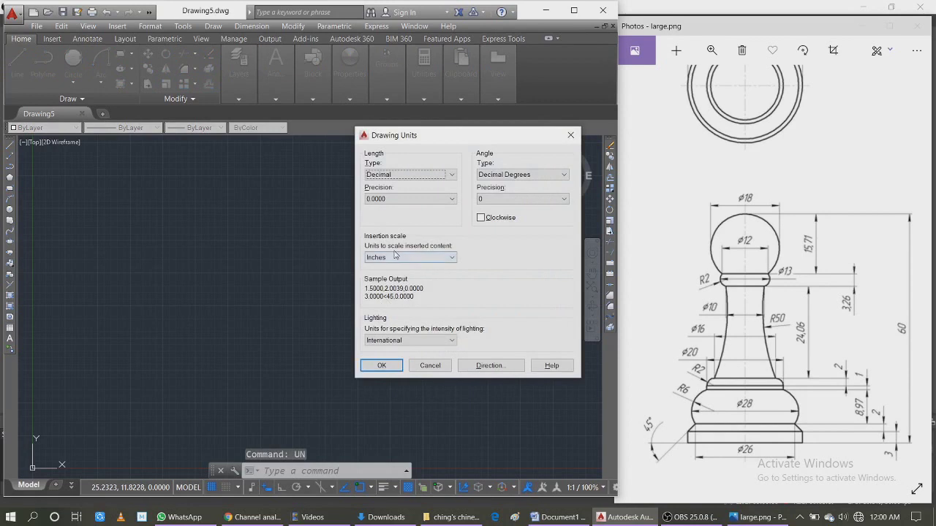
pyautogui.click(396, 258)
pyautogui.click(393, 299)
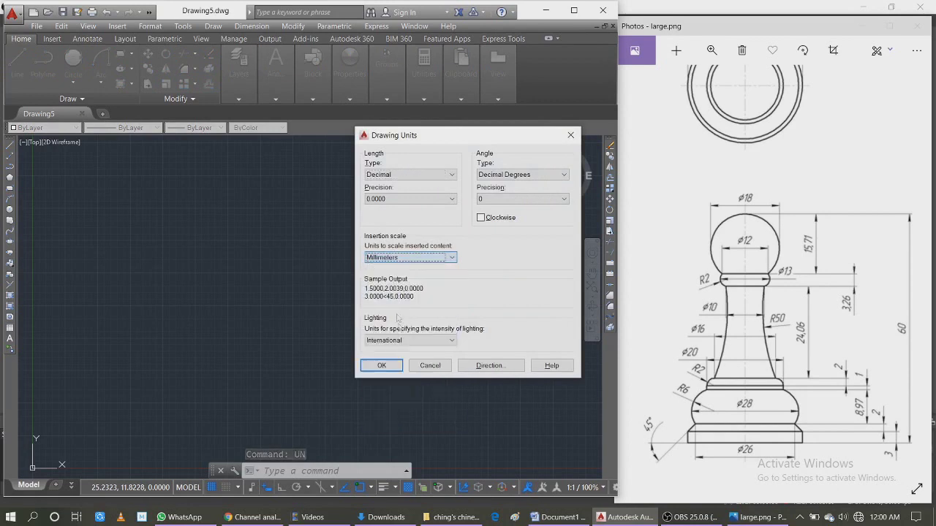
pyautogui.click(388, 364)
# Step: Set the drawing limits from 0,0 to 100,100
pyautogui.write('LIMITS')
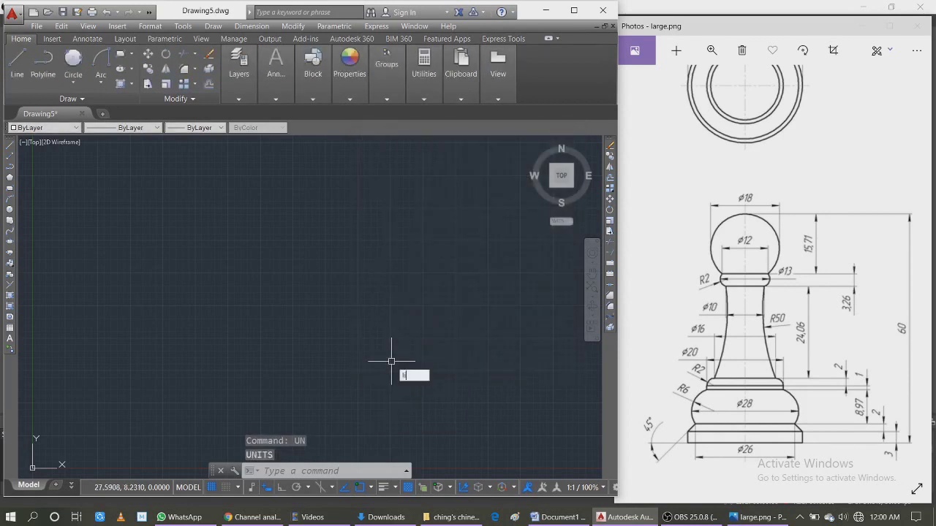
pyautogui.press('Return')
pyautogui.write('0')
pyautogui.press('Tab')
pyautogui.write('0')
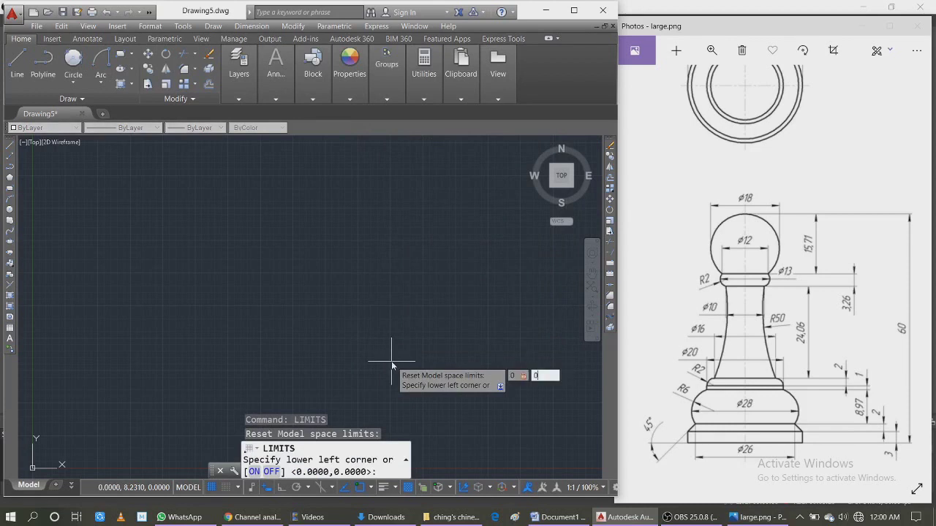
pyautogui.press('Return')
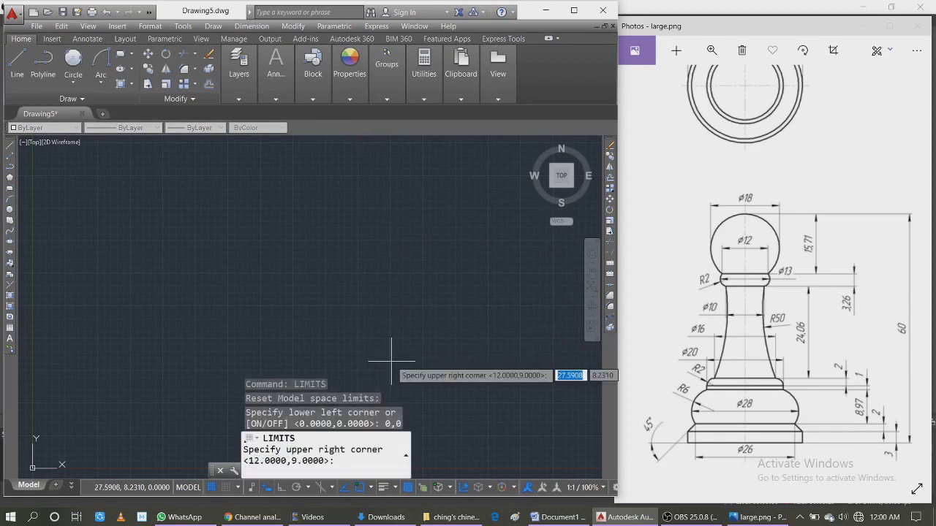
pyautogui.write('100')
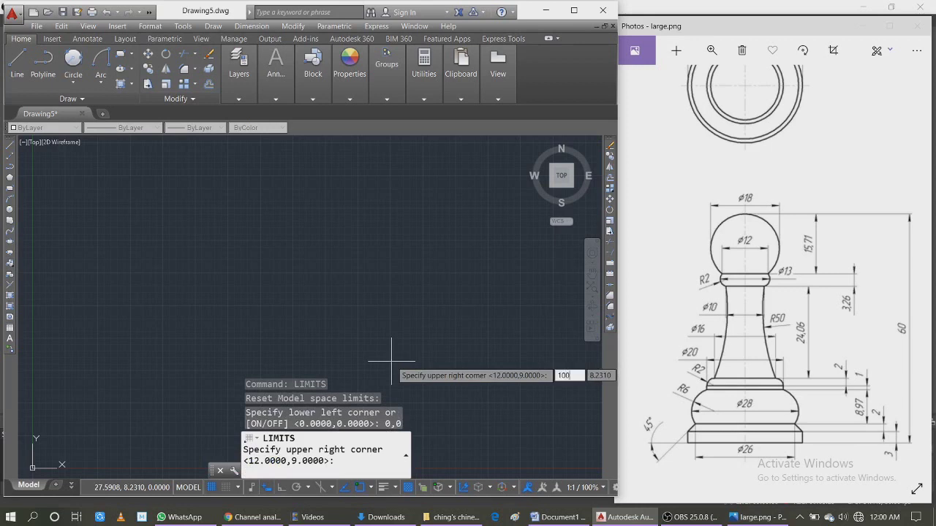
pyautogui.press('Tab')
pyautogui.write('10')
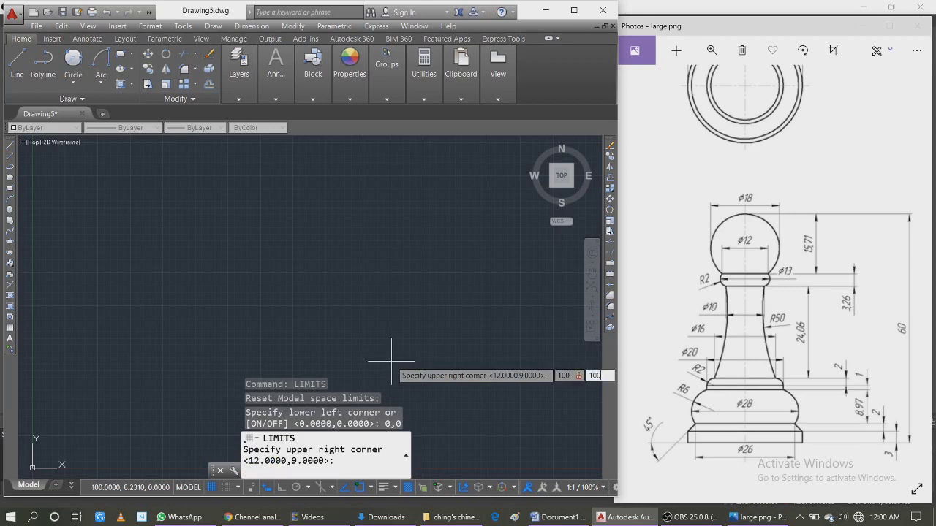
pyautogui.press('Return')
# Step: Zoom All to fit the 100 by 100 limits in view
pyautogui.write('z')
pyautogui.press('Return')
pyautogui.write('a')
pyautogui.press('Return')
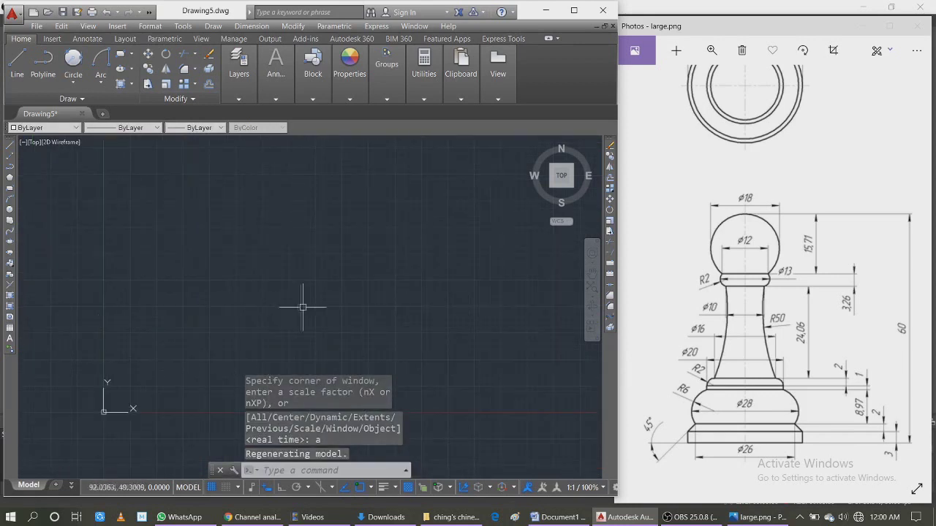
# Step: With Ortho on, draw the 30 by 3 base rectangle from lines of 30, 3 and 30
pyautogui.write('l')
pyautogui.press('Return')
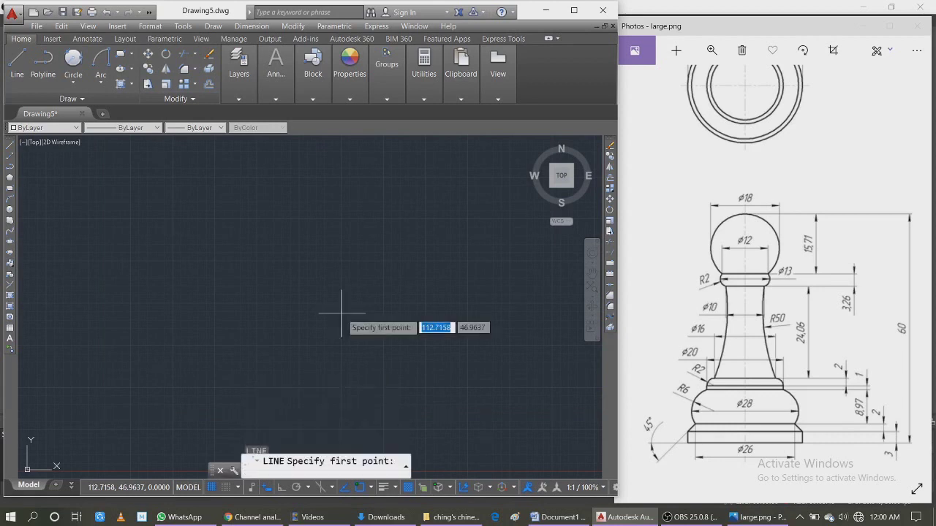
pyautogui.click(342, 384)
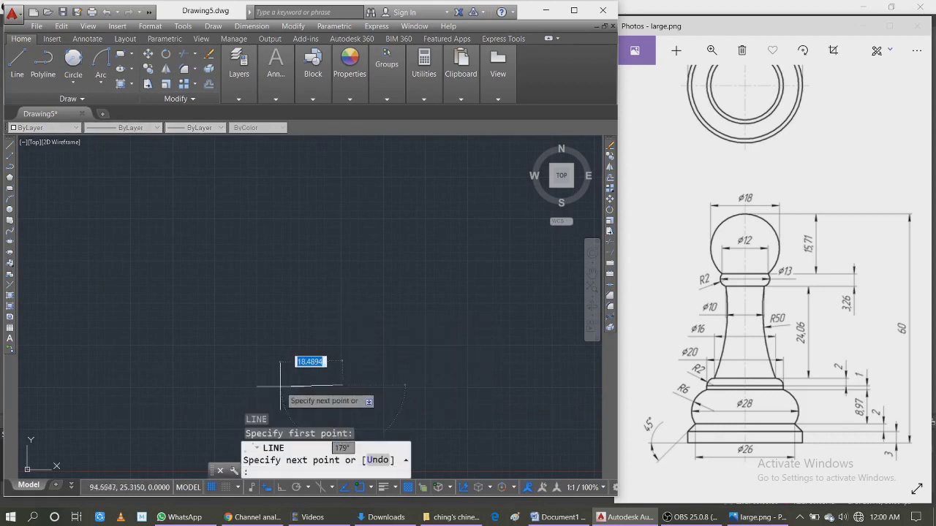
pyautogui.press('F8')
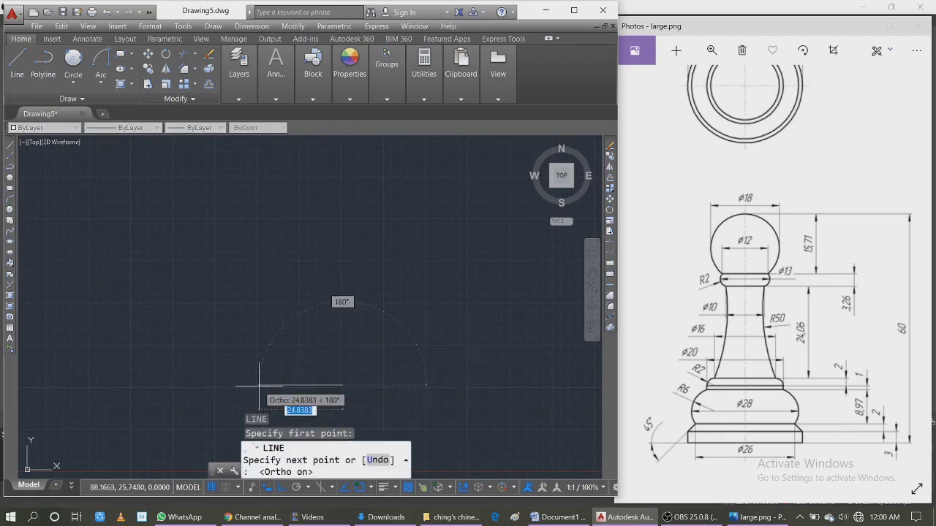
pyautogui.write('30')
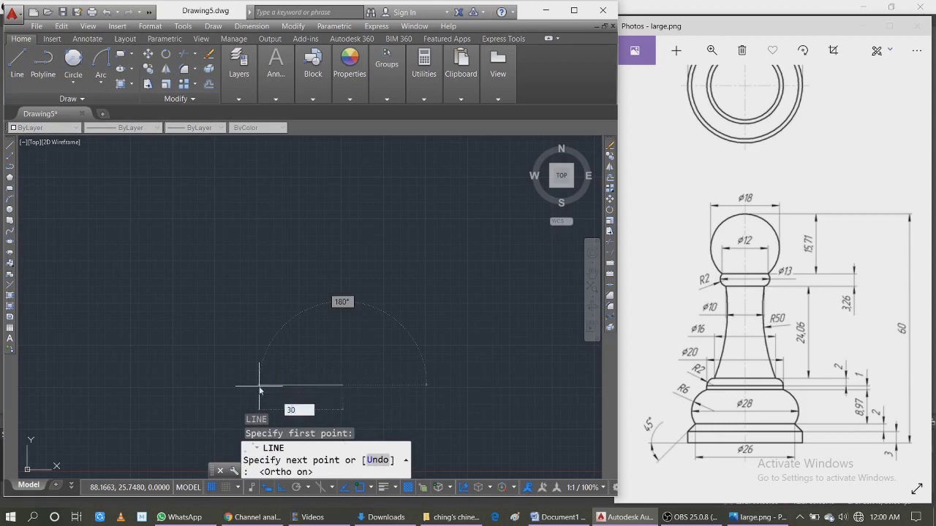
pyautogui.press('Return')
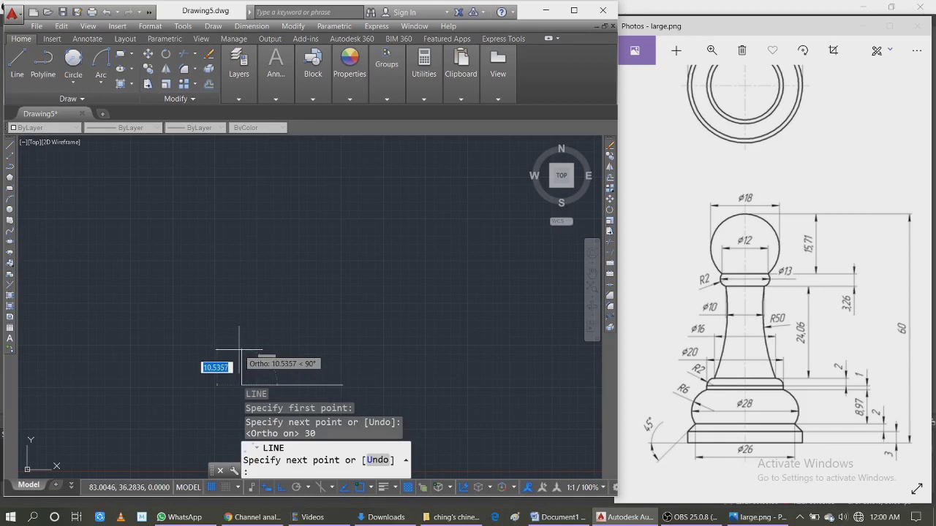
pyautogui.write('3')
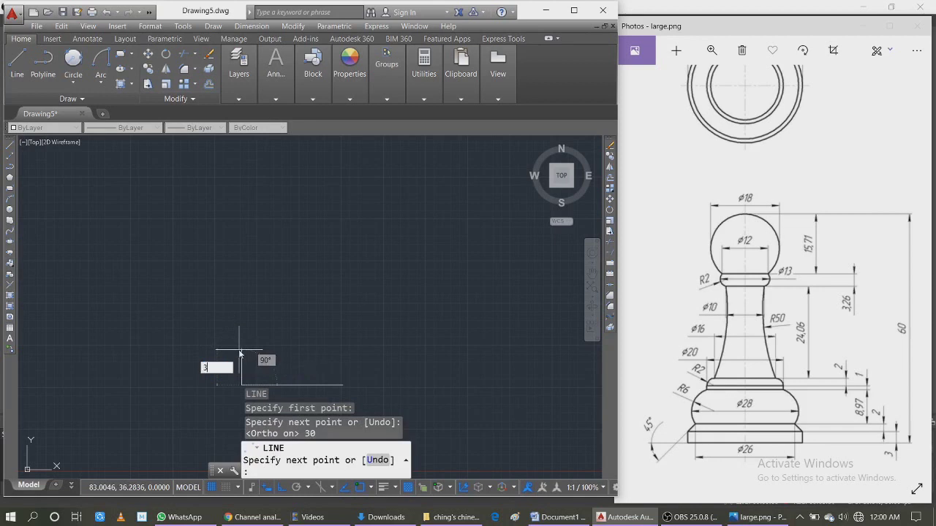
pyautogui.press('Return')
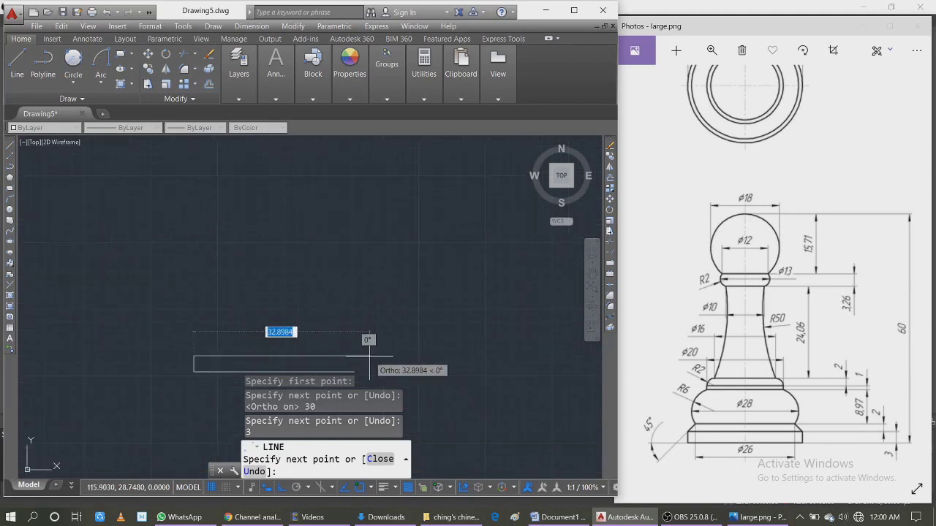
pyautogui.write('3')
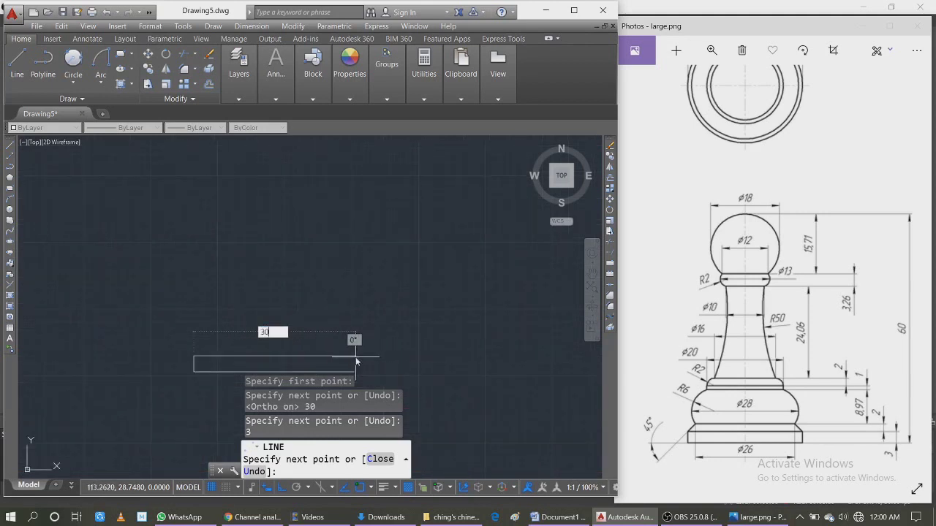
pyautogui.write('0')
pyautogui.press('Return')
pyautogui.scroll(2, 357, 351)
pyautogui.scroll(2, 356, 351)
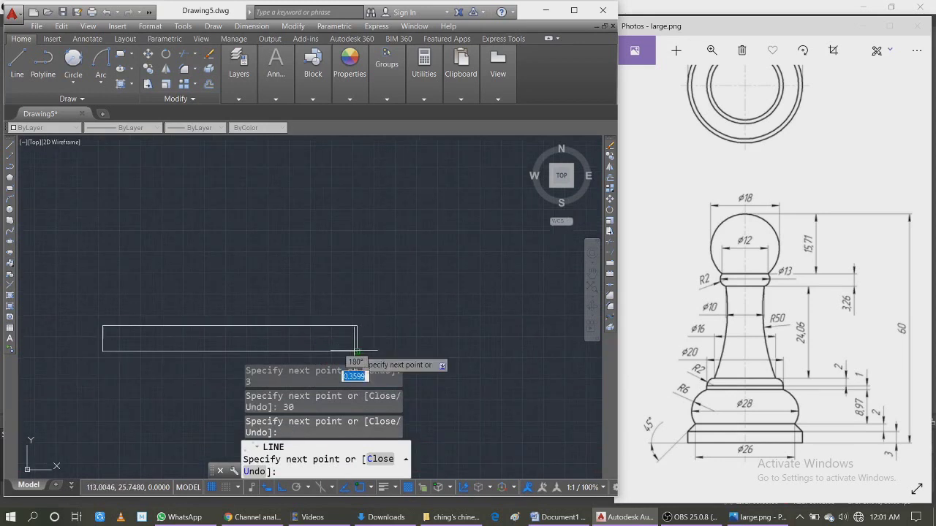
pyautogui.press('Escape')
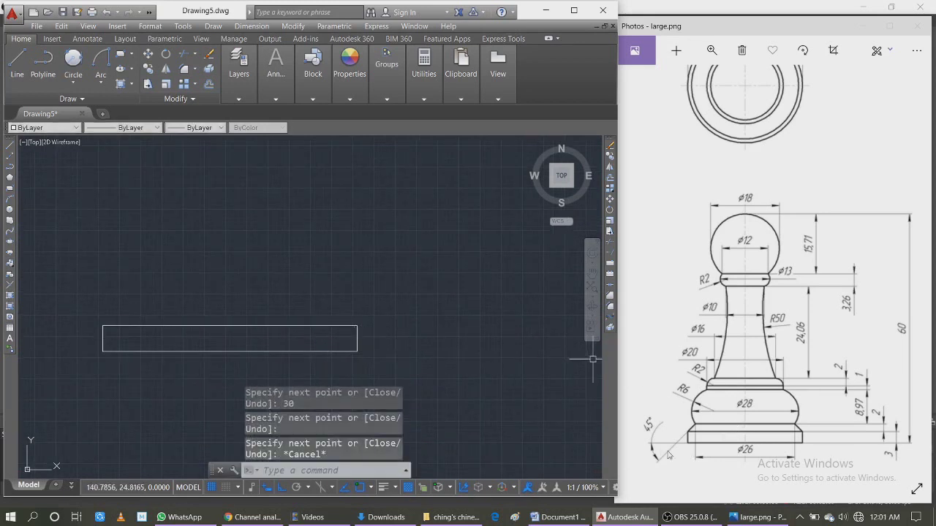
# Step: Draw a 60-unit vertical centre line up from the base's bottom-edge midpoint
pyautogui.write('l')
pyautogui.press('Return')
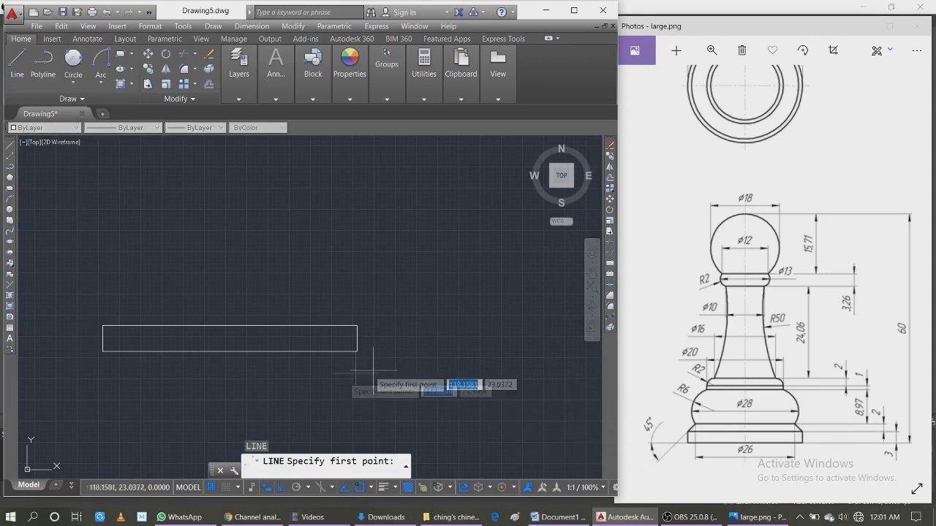
pyautogui.click(230, 351)
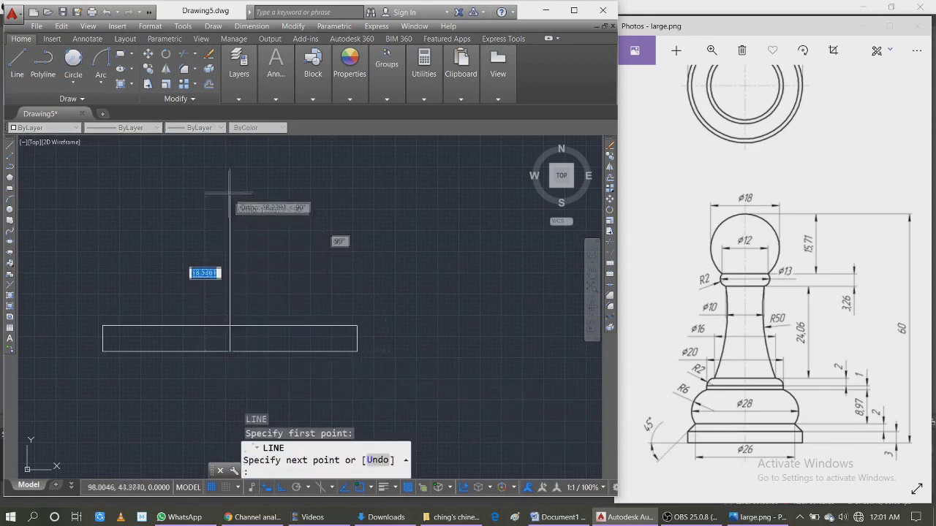
pyautogui.write('6')
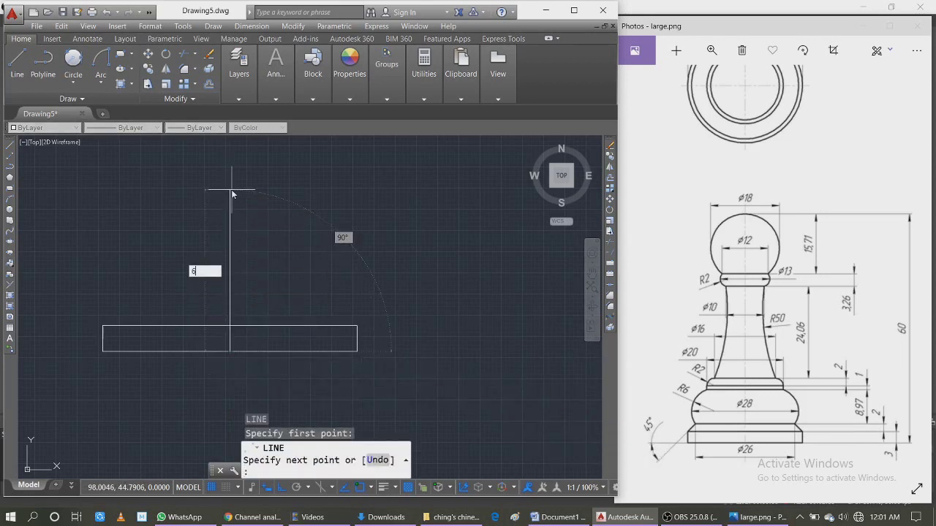
pyautogui.write('0')
pyautogui.press('Return')
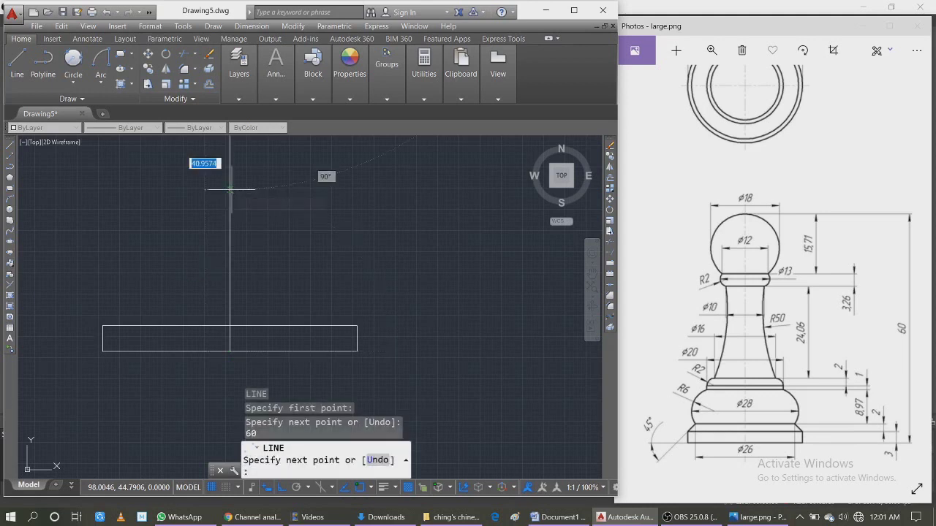
pyautogui.scroll(-4, 231, 336)
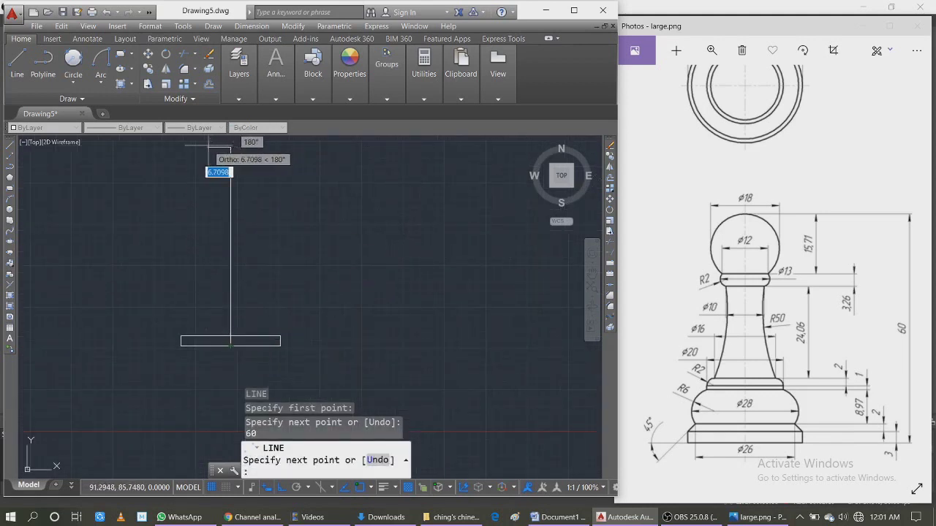
pyautogui.click(205, 146)
pyautogui.press('Escape')
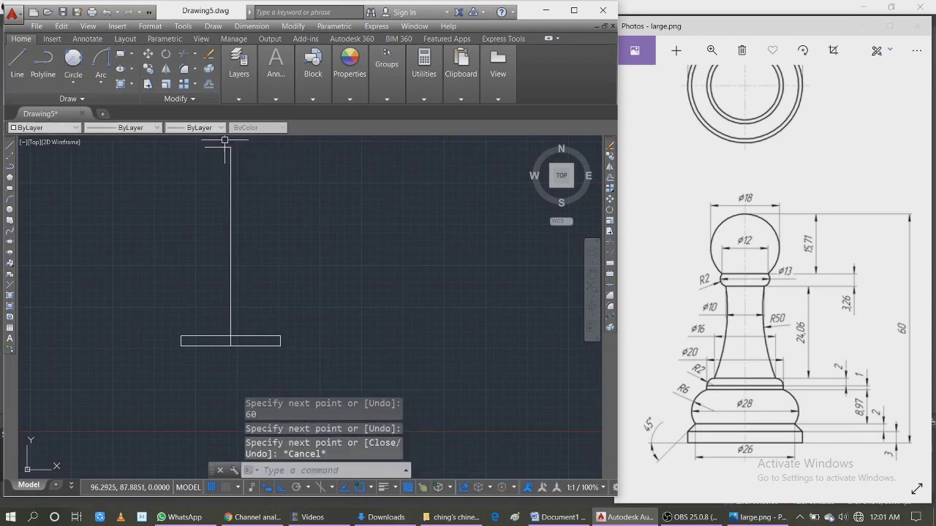
# Step: Offset the base rectangle 2 units upward to make a new horizontal line
pyautogui.scroll(2, 183, 269)
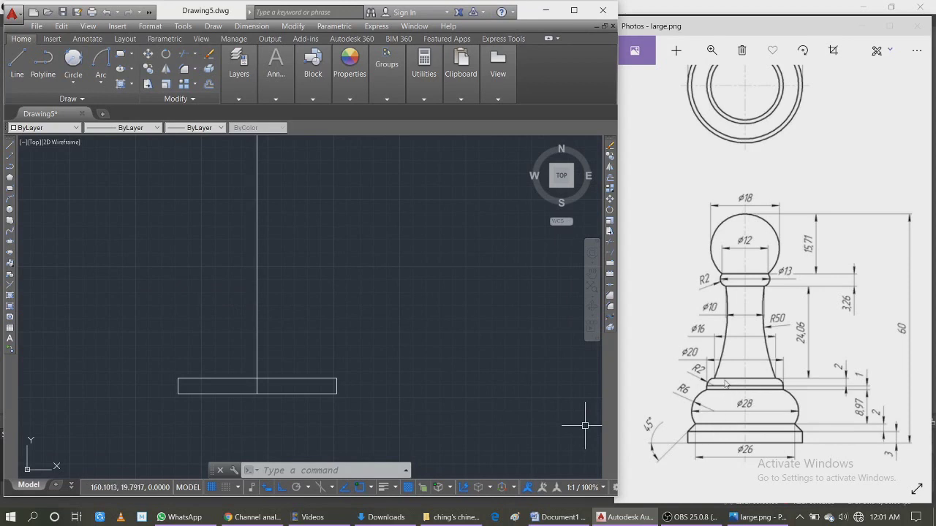
pyautogui.write('OFFSET')
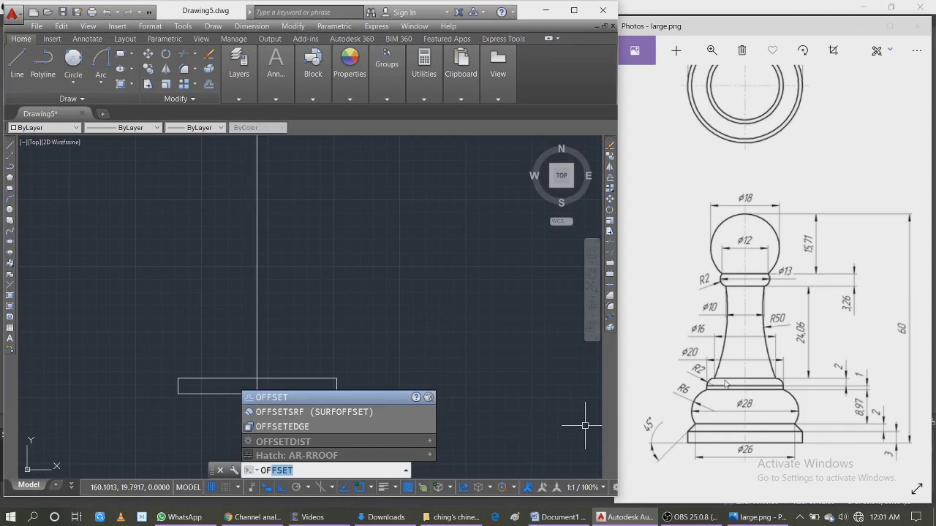
pyautogui.press('Return')
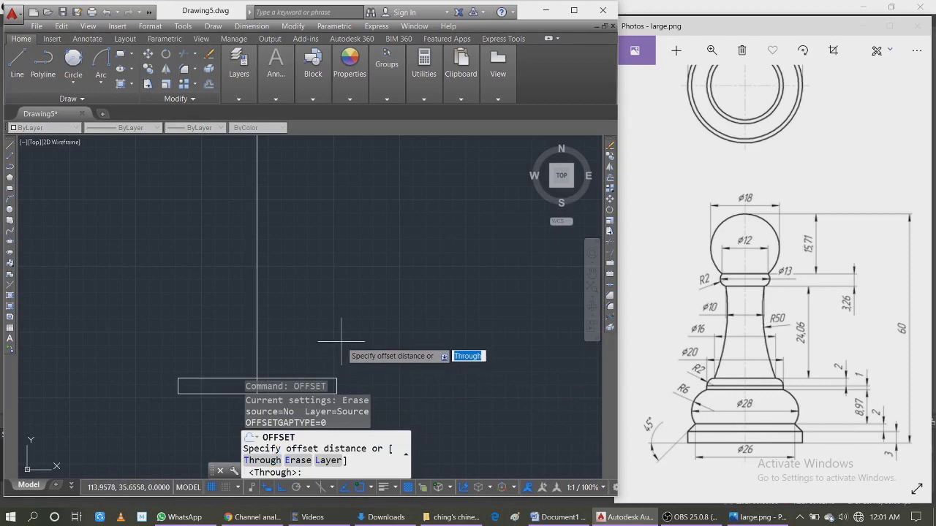
pyautogui.write('3')
pyautogui.press('BackSpace')
pyautogui.press('Return')
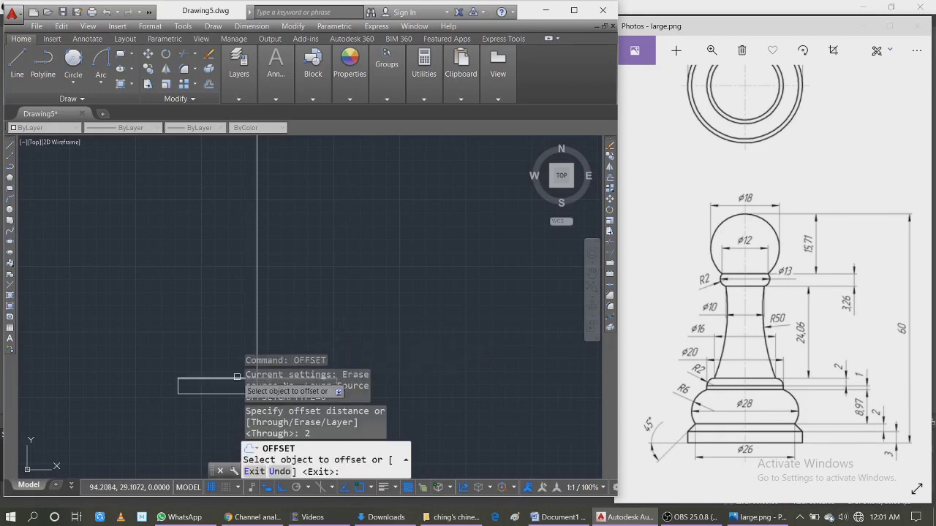
pyautogui.click(234, 380)
pyautogui.click(246, 268)
pyautogui.scroll(-1, 246, 249)
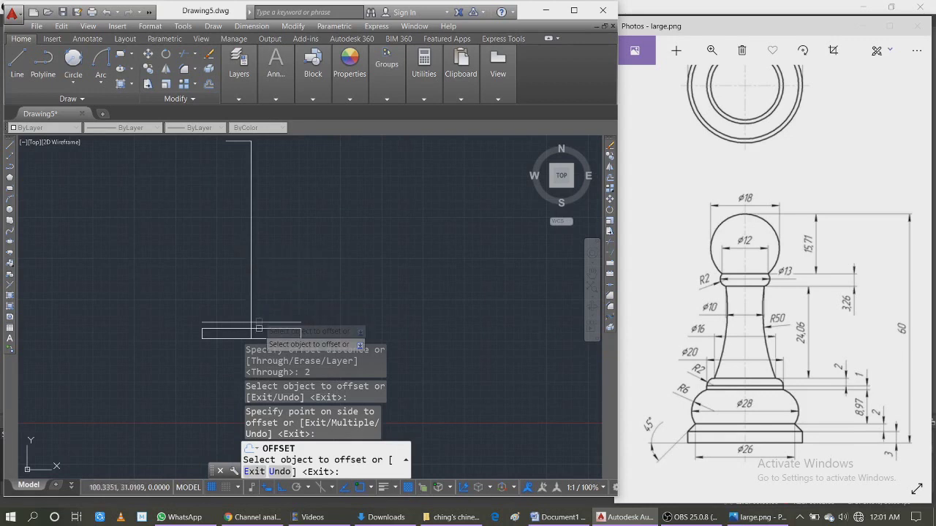
pyautogui.press('Escape')
# Step: Select the new offset line and try stretching its left end, then cancel the edit
pyautogui.click(213, 325)
pyautogui.click(196, 318)
pyautogui.click(203, 322)
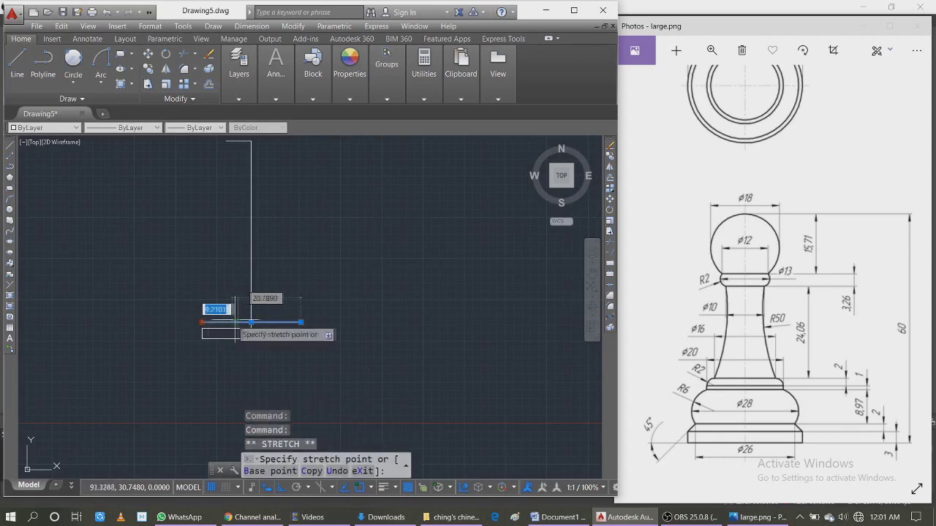
pyautogui.press('Escape')
pyautogui.scroll(2, 241, 314)
pyautogui.scroll(2, 241, 314)
pyautogui.write('l')
pyautogui.press('Return')
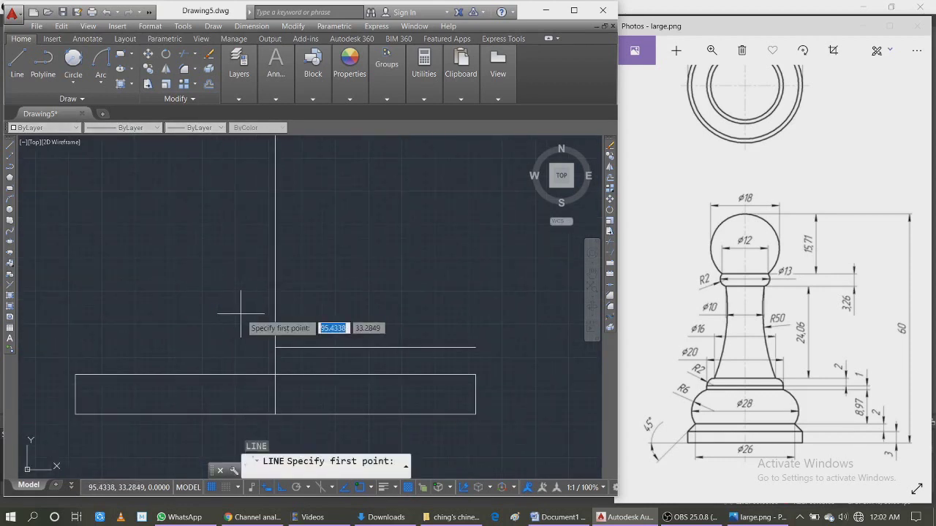
# Step: Draw a 13-unit top edge with a sloped side down to the base corner, erasing the extra line
pyautogui.click(275, 348)
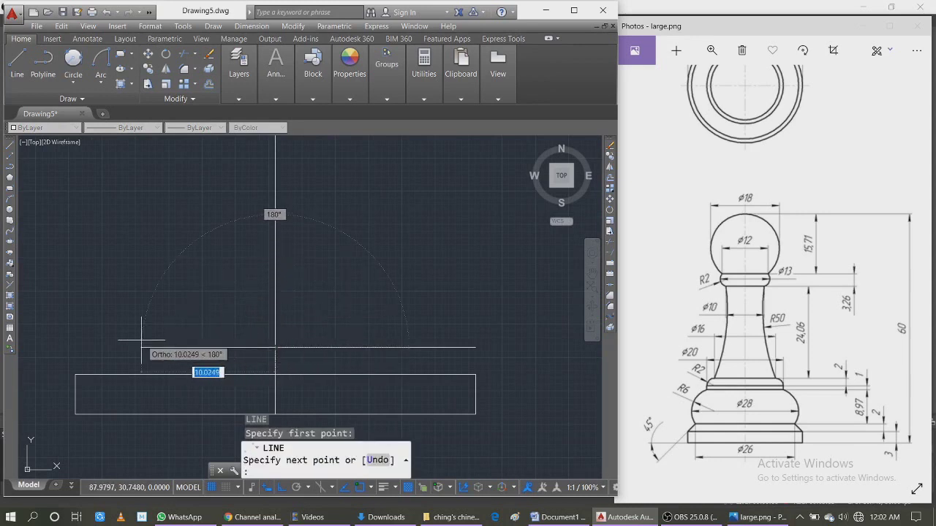
pyautogui.write('13')
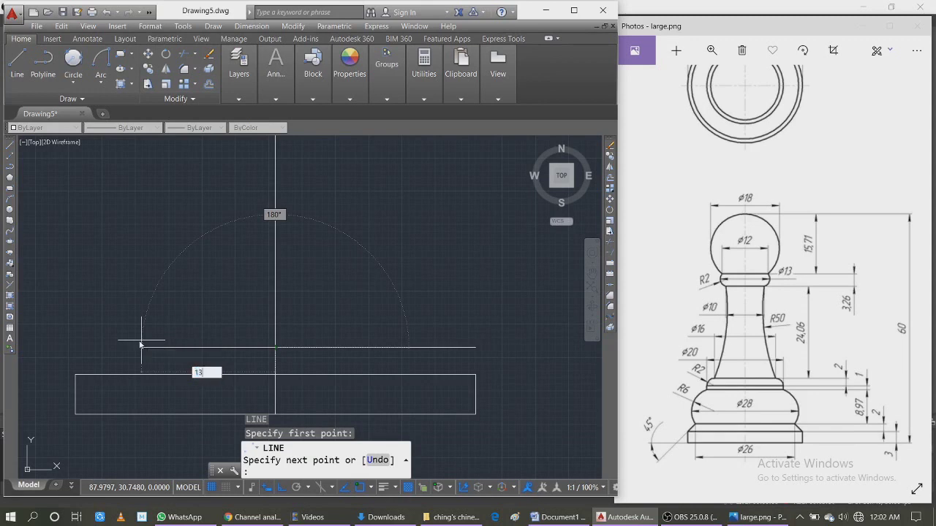
pyautogui.press('Return')
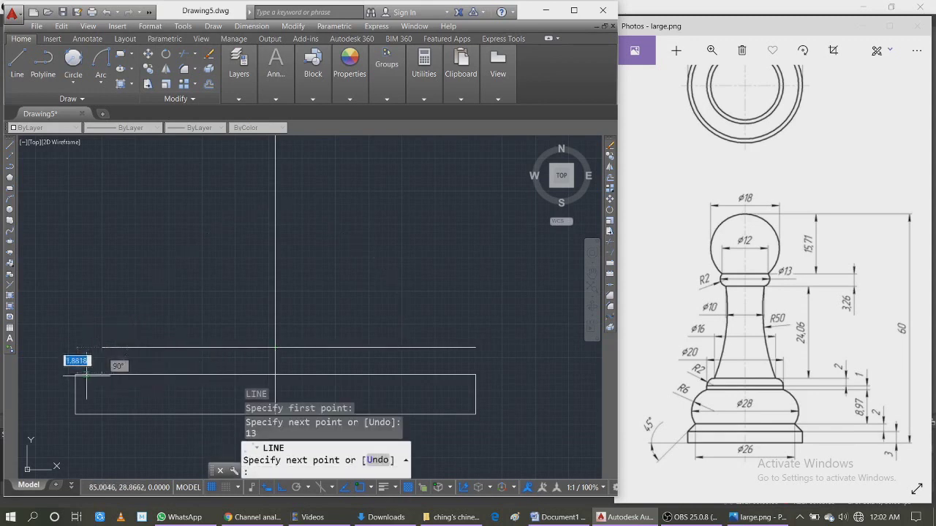
pyautogui.click(75, 375)
pyautogui.press('Escape')
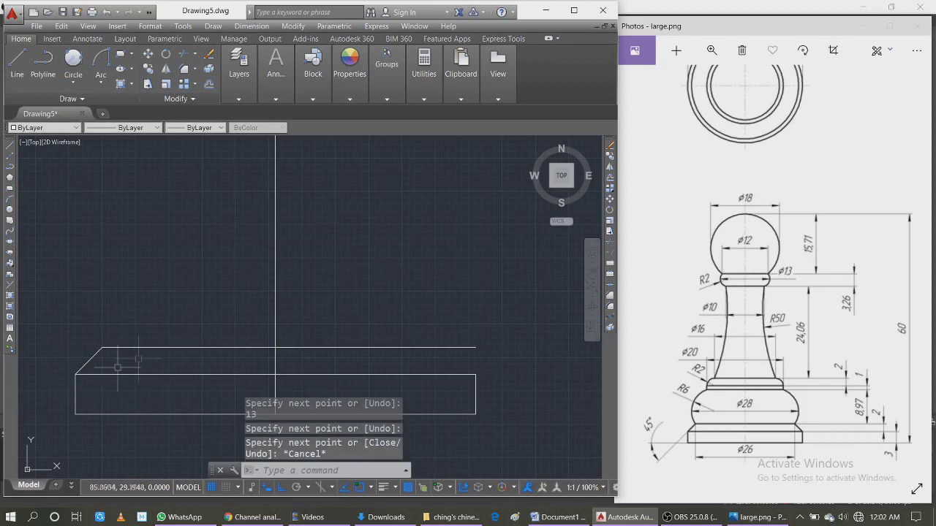
pyautogui.click(317, 348)
pyautogui.press('Delete')
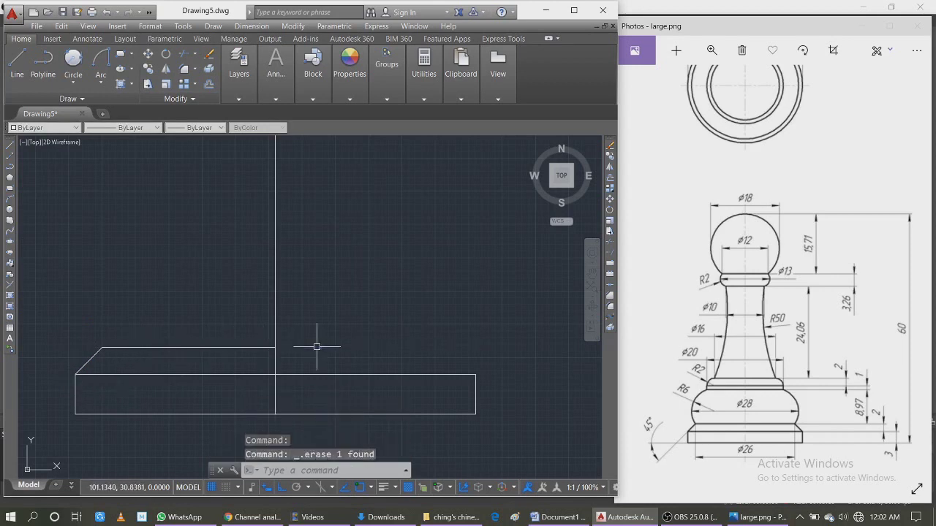
# Step: Mirror the top edge and sloped side about the centre line, keeping the originals
pyautogui.click(184, 348)
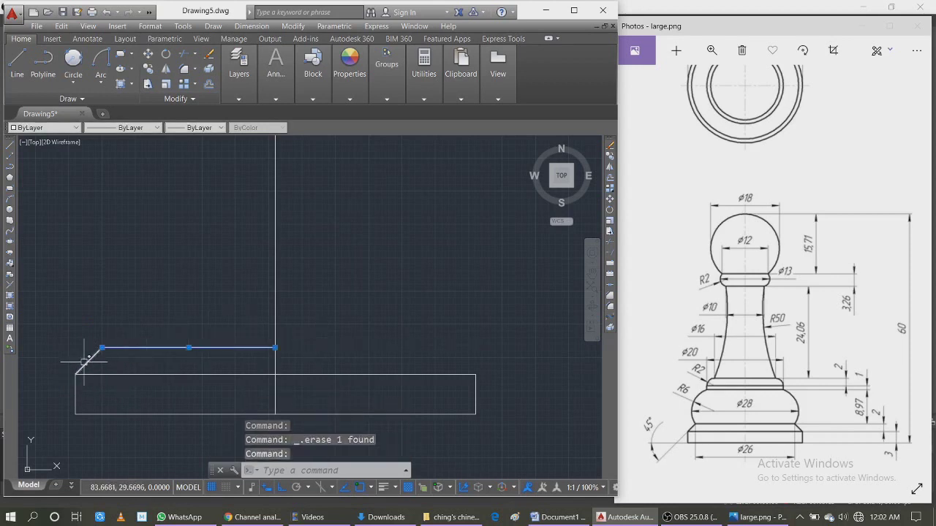
pyautogui.write('mi')
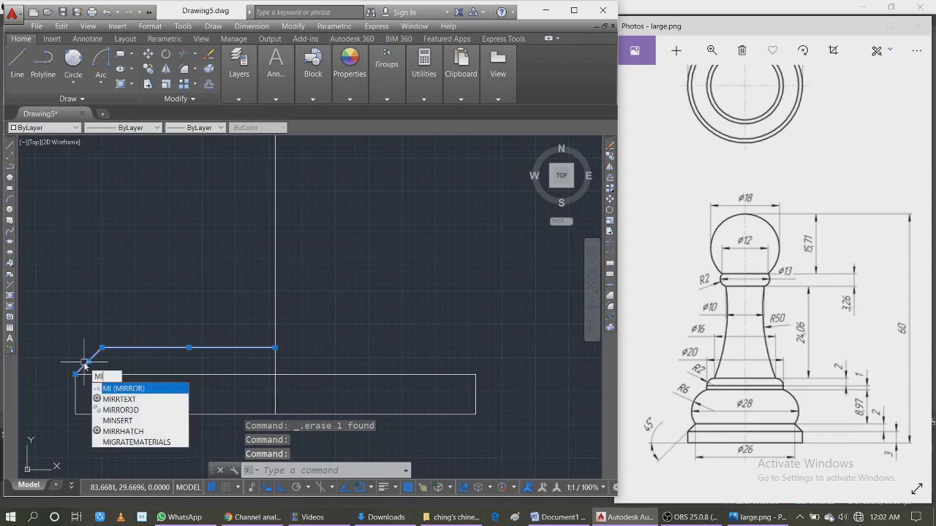
pyautogui.press('Return')
pyautogui.click(275, 348)
pyautogui.click(275, 375)
pyautogui.press('Return')
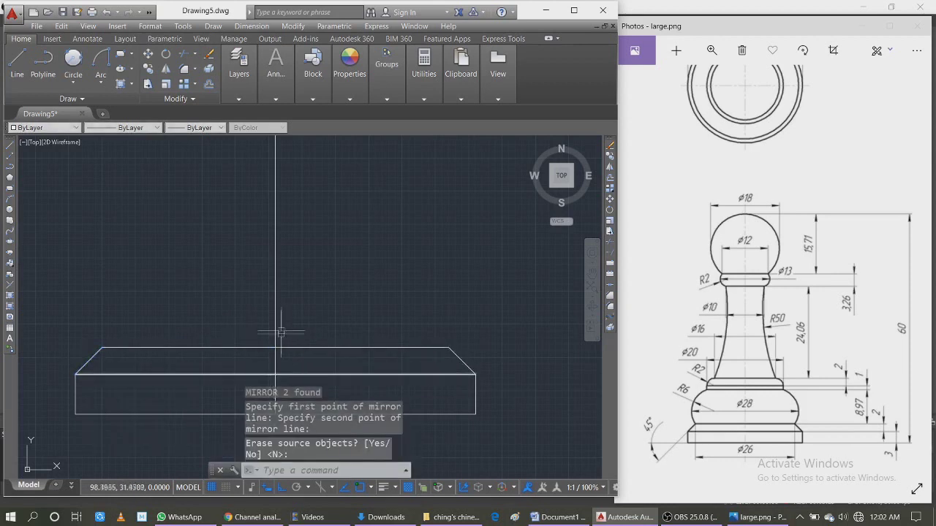
pyautogui.scroll(-4, 269, 322)
pyautogui.scroll(2, 269, 322)
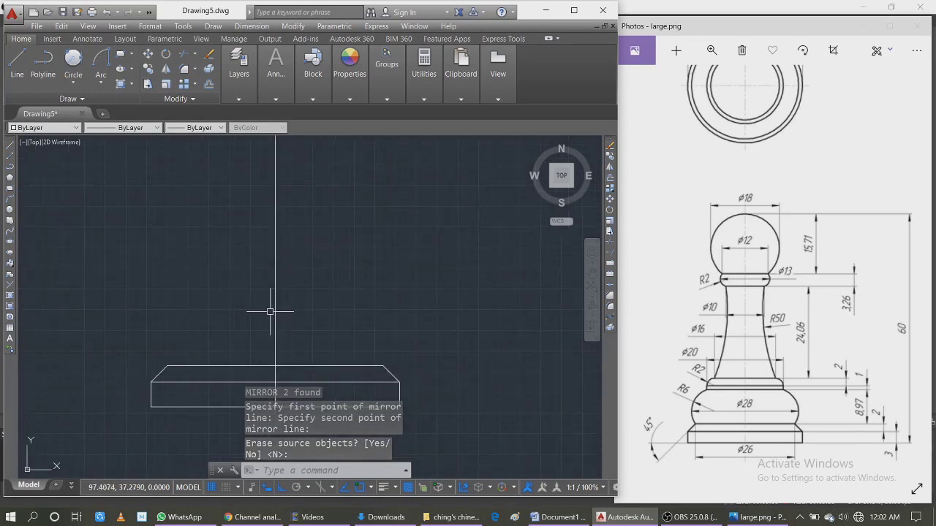
# Step: Offset the base's top edge 8.97 units upward
pyautogui.write('of')
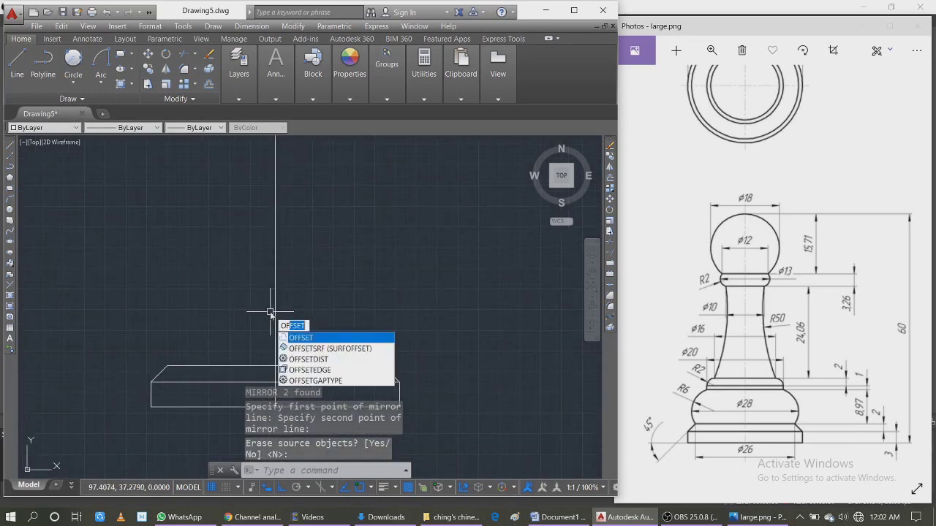
pyautogui.press('Return')
pyautogui.write('8.97')
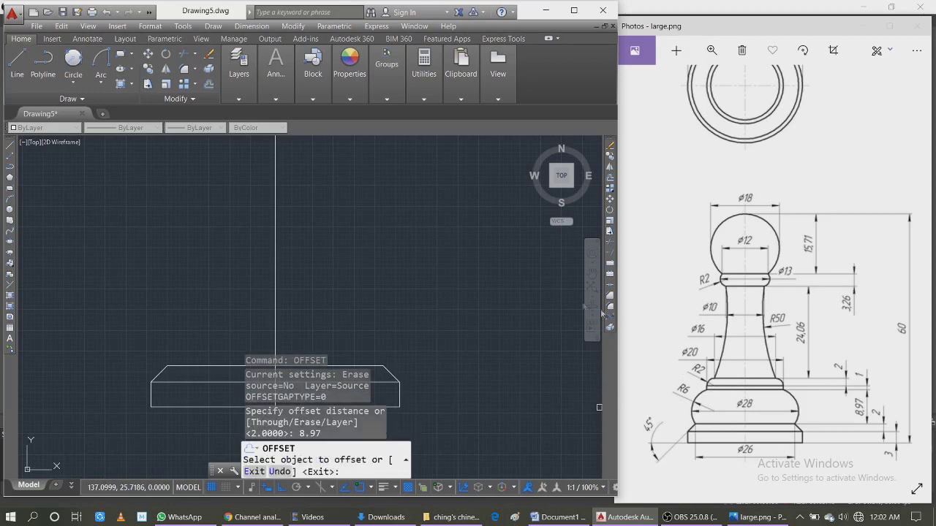
pyautogui.click(219, 328)
pyautogui.click(230, 352)
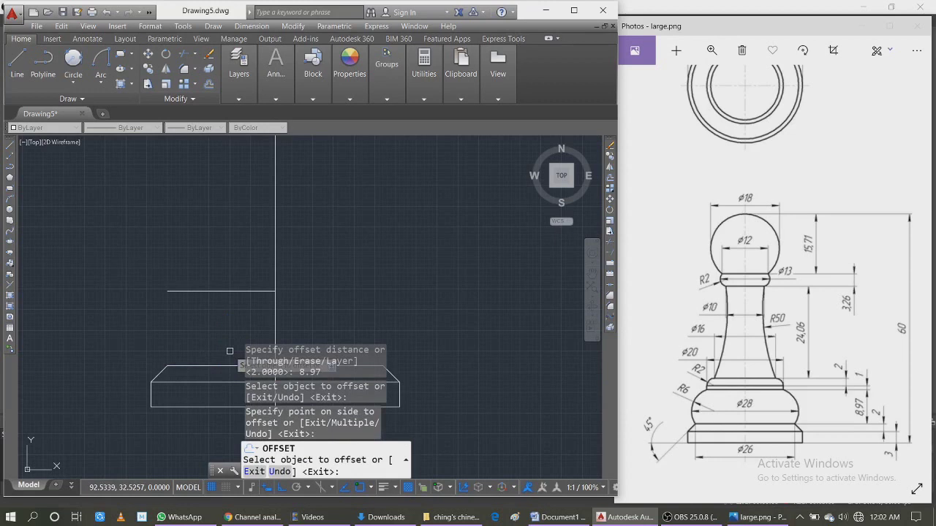
# Step: Offset that new line 1 unit up, then the newest copy 2 units higher
pyautogui.write('1')
pyautogui.press('Return')
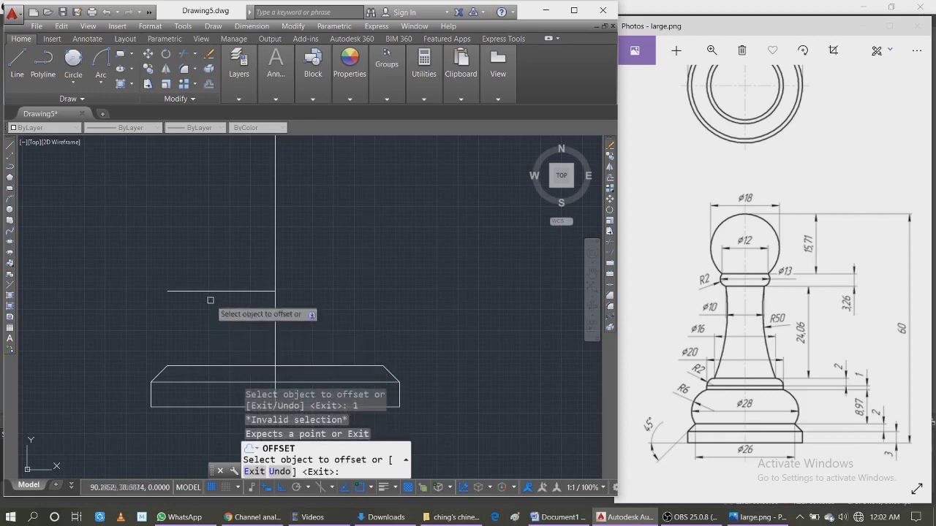
pyautogui.click(211, 291)
pyautogui.write('1')
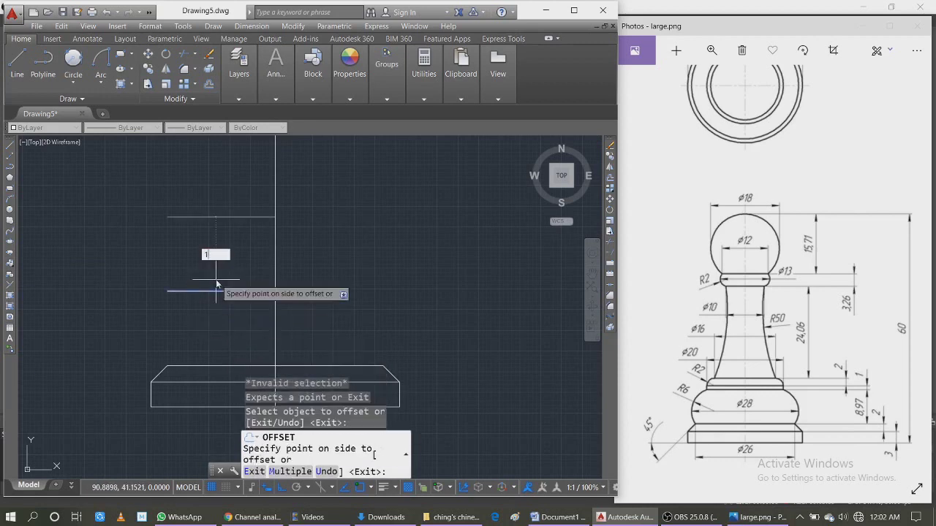
pyautogui.press('Return')
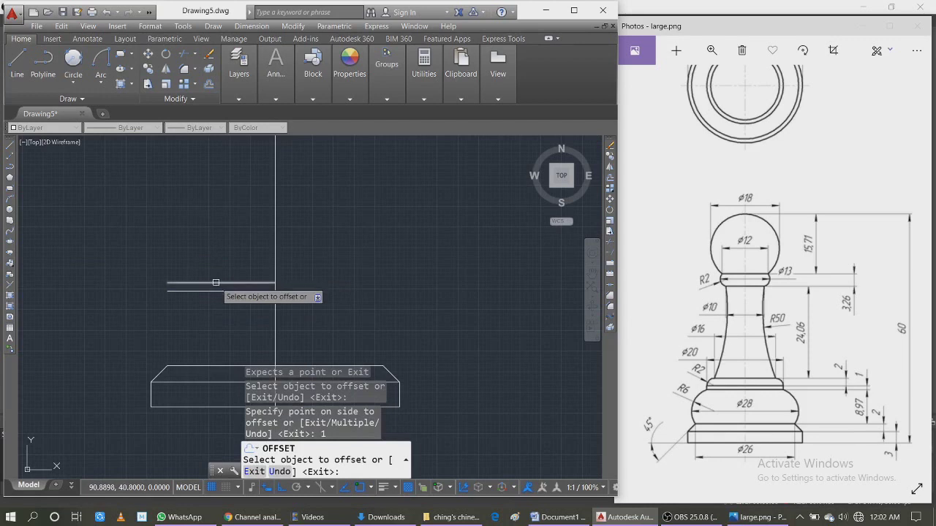
pyautogui.click(216, 282)
pyautogui.write('2')
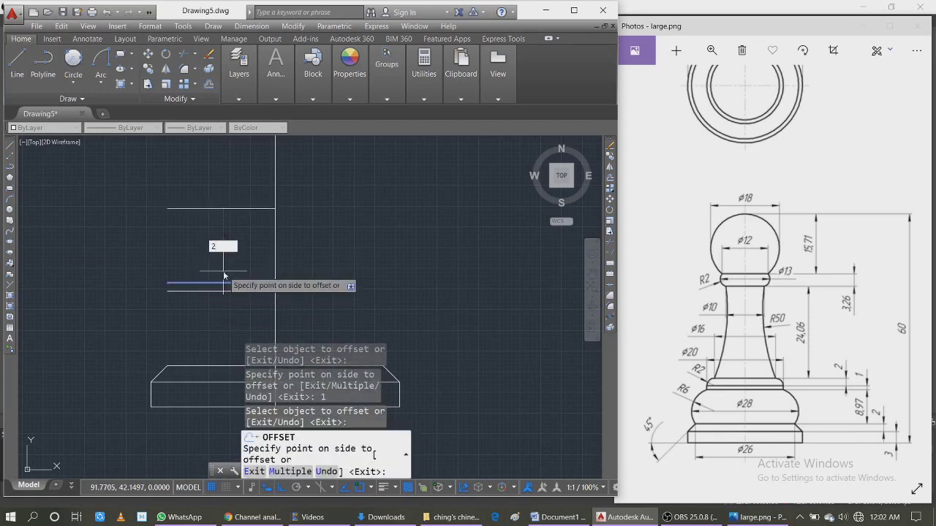
pyautogui.press('Return')
pyautogui.press('Escape')
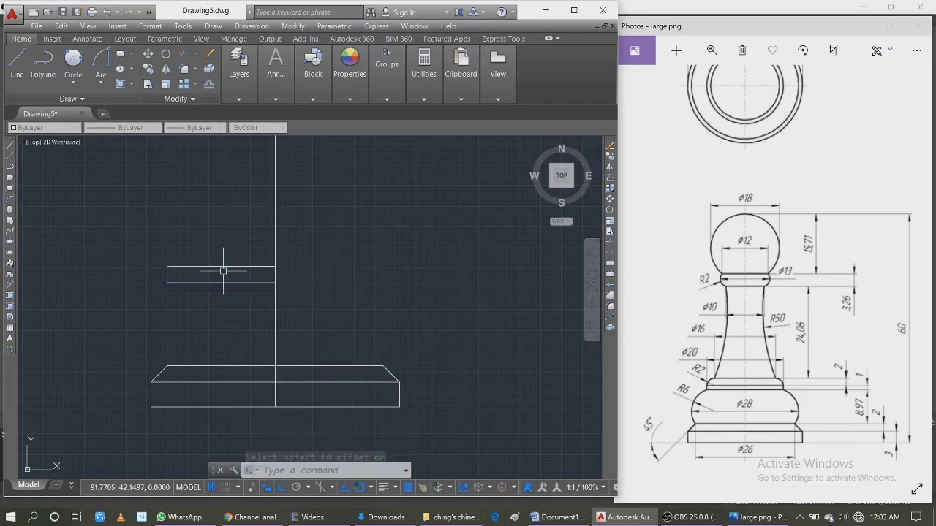
pyautogui.scroll(-2, 223, 268)
pyautogui.scroll(2, 224, 268)
pyautogui.scroll(2, 224, 270)
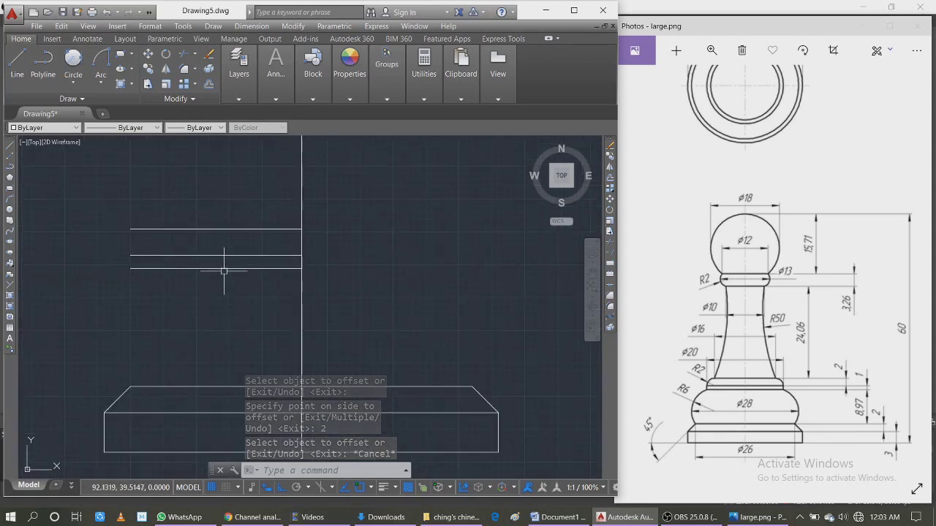
pyautogui.scroll(-2, 224, 269)
pyautogui.scroll(2, 221, 301)
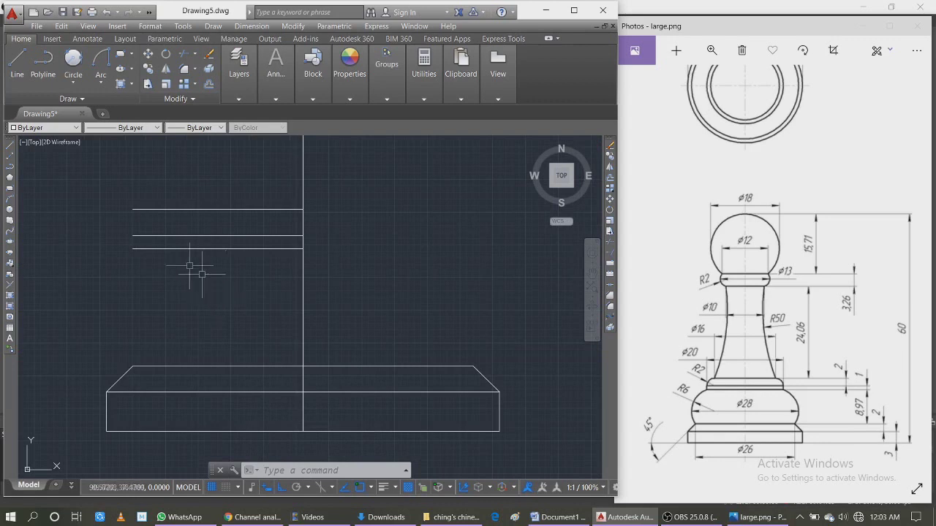
# Step: Draw a 10 by 1 thin rectangle right of the axis and delete two leftover segments
pyautogui.write('l')
pyautogui.press('Return')
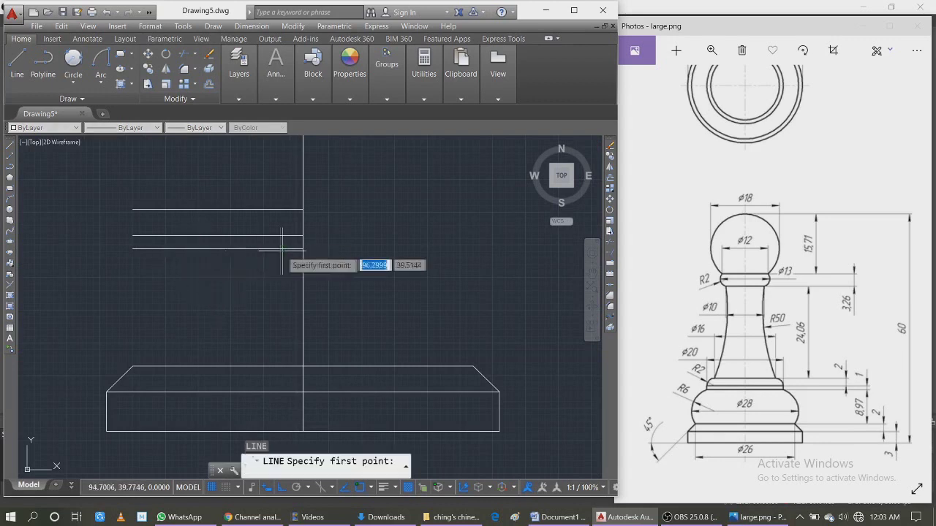
pyautogui.click(303, 249)
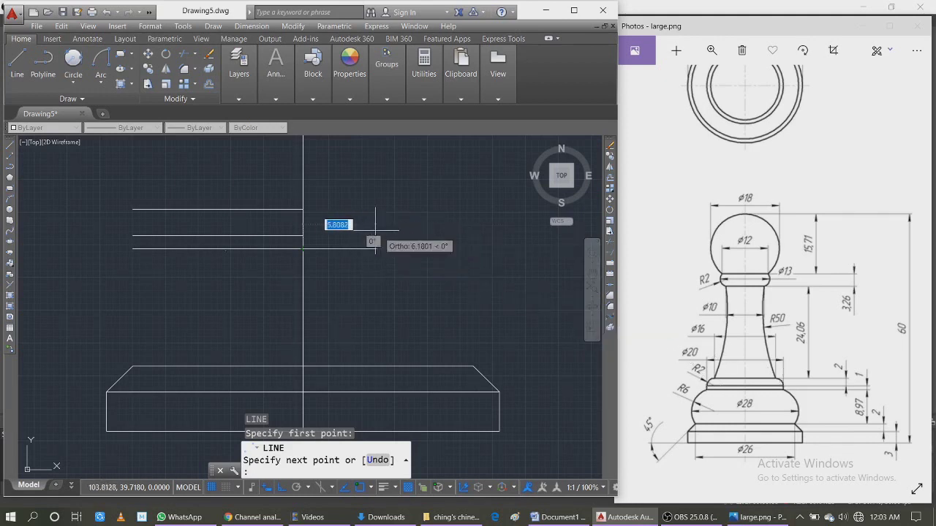
pyautogui.write('10')
pyautogui.press('Return')
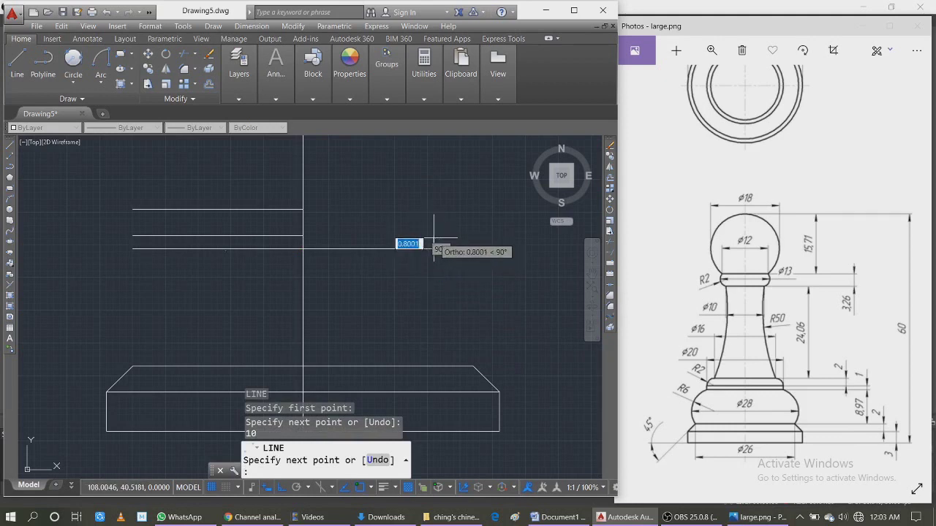
pyautogui.write('1')
pyautogui.press('Return')
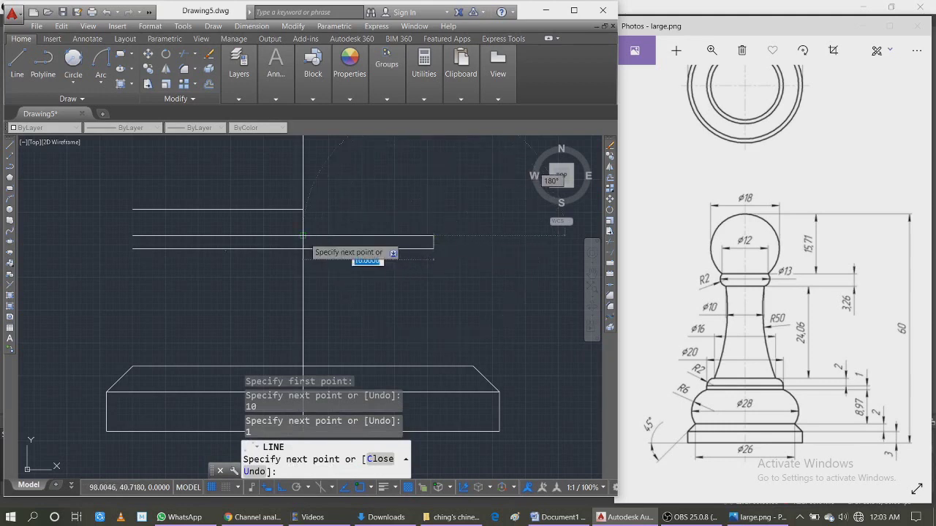
pyautogui.click(303, 236)
pyautogui.press('Escape')
pyautogui.click(272, 235)
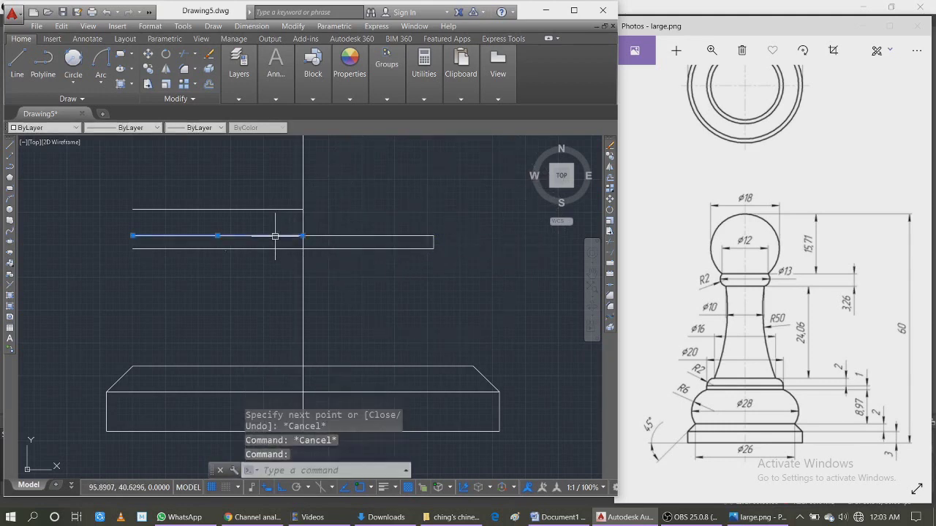
pyautogui.click(270, 248)
pyautogui.press('Delete')
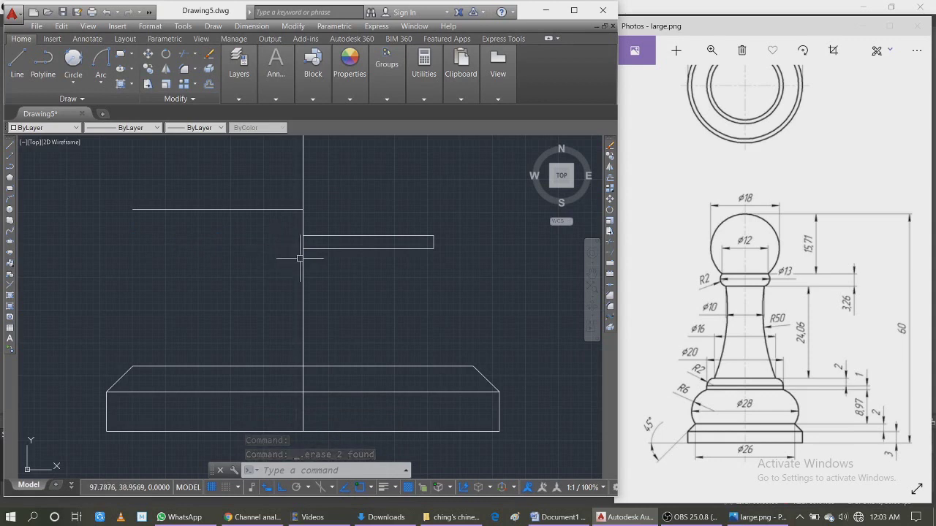
# Step: Draw an 8-unit horizontal line right from the axis and delete the stray line left of it
pyautogui.press('Return')
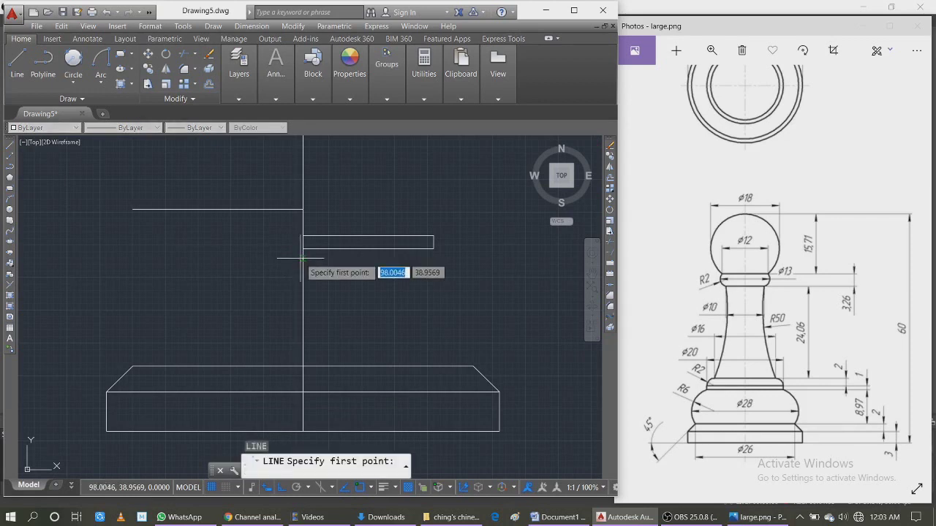
pyautogui.click(302, 209)
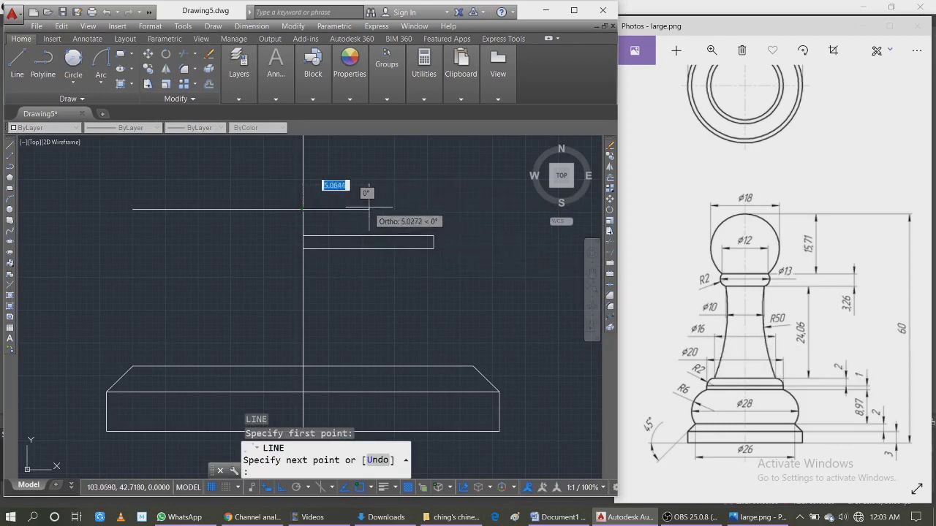
pyautogui.write('8')
pyautogui.press('Return')
pyautogui.press('Escape')
pyautogui.click(255, 210)
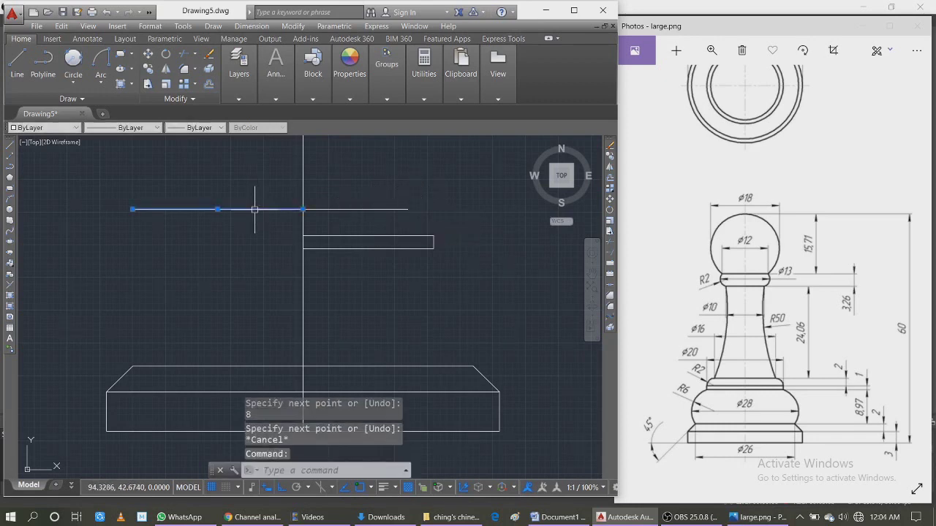
pyautogui.press('Delete')
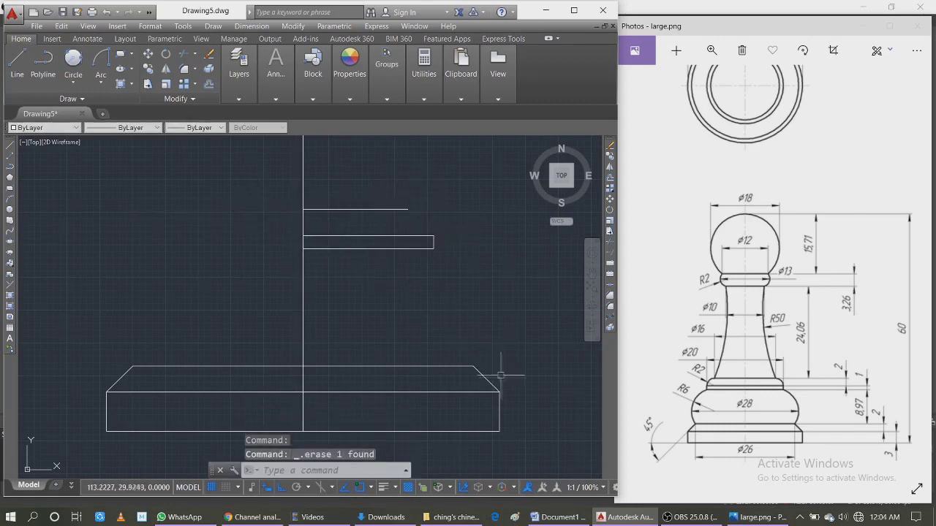
pyautogui.scroll(2, 470, 226)
pyautogui.scroll(-2, 402, 224)
pyautogui.scroll(2, 476, 318)
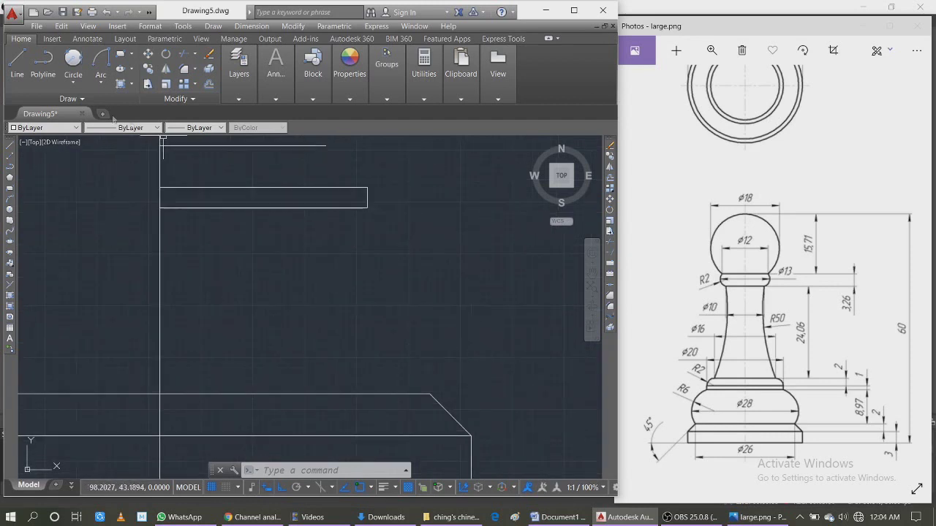
pyautogui.click(74, 65)
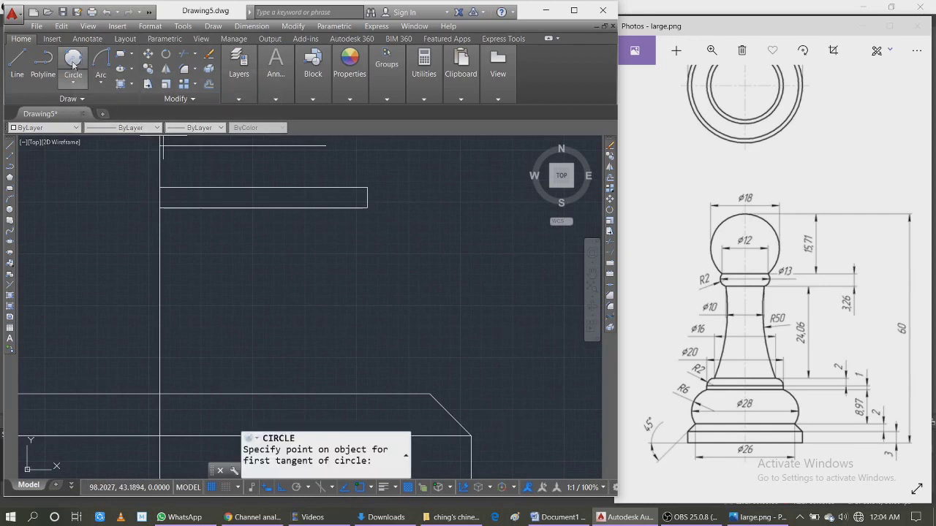
pyautogui.click(430, 394)
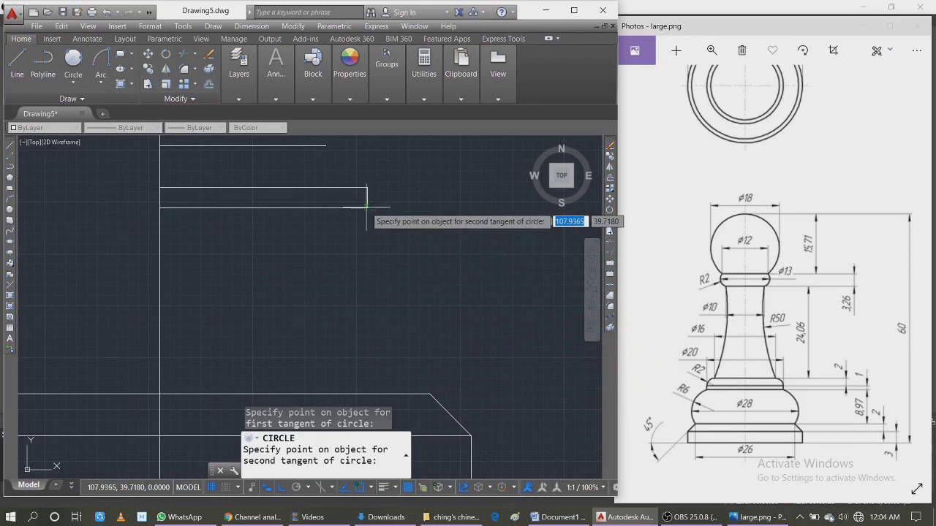
pyautogui.click(365, 208)
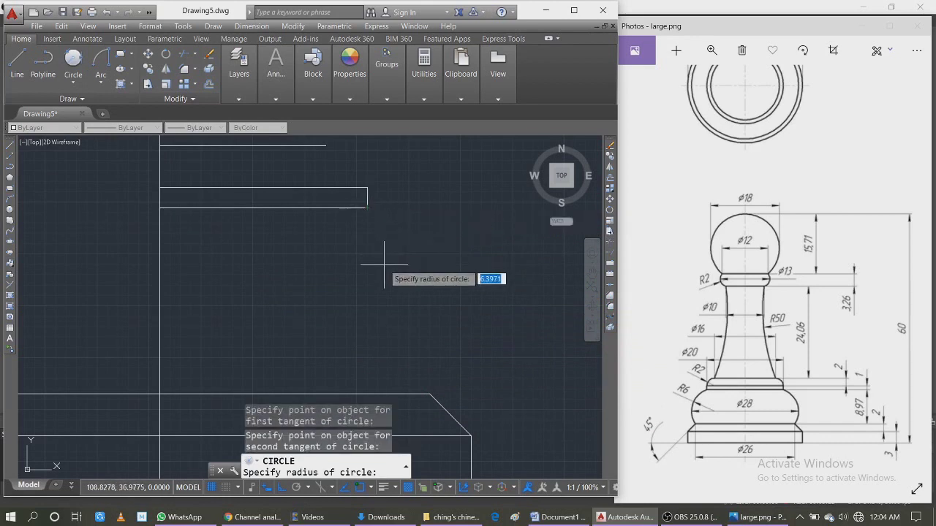
pyautogui.write('6')
pyautogui.press('Return')
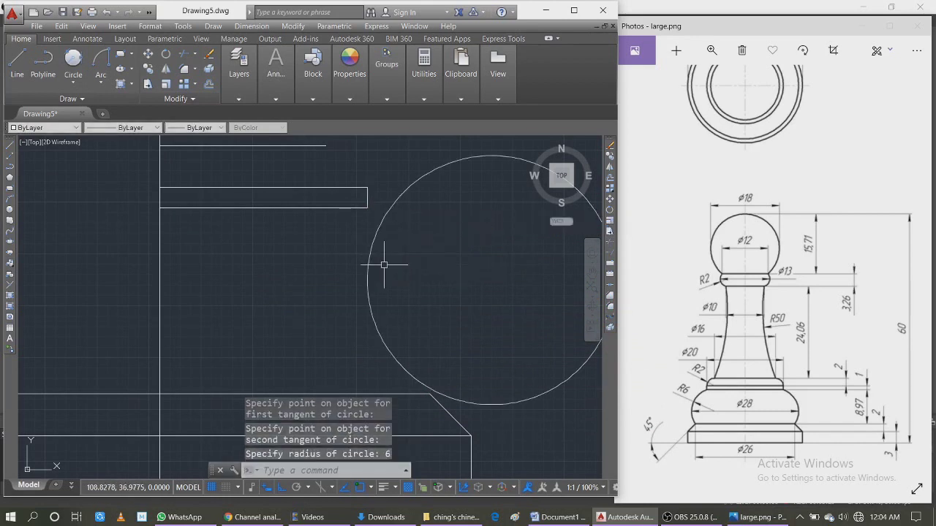
pyautogui.click(370, 278)
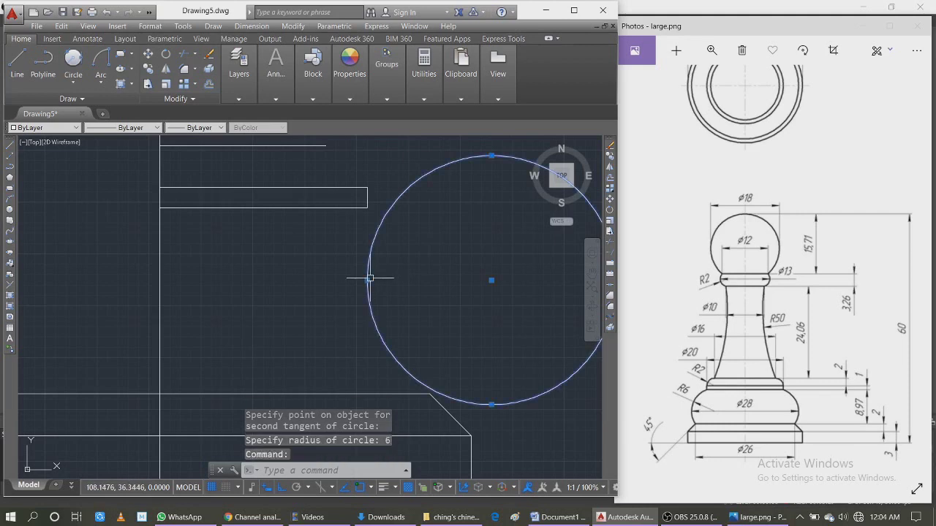
pyautogui.press('Delete')
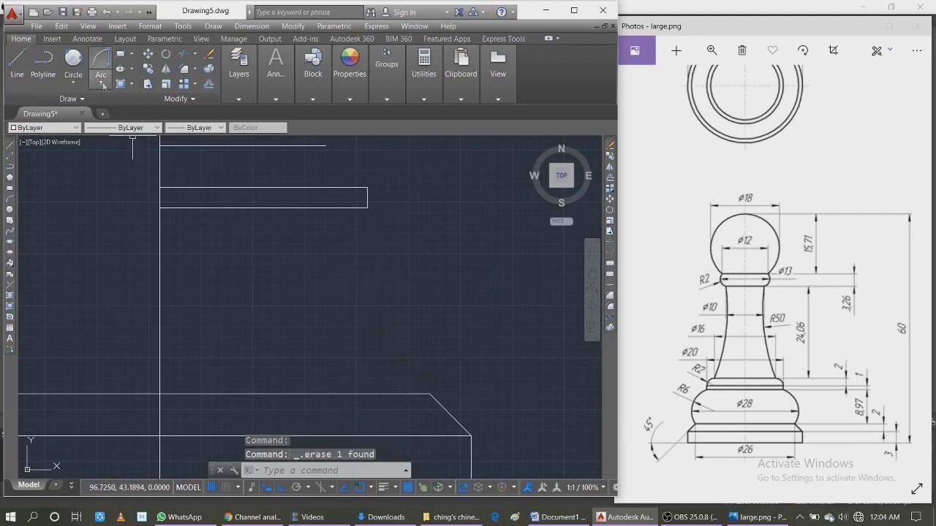
pyautogui.click(74, 60)
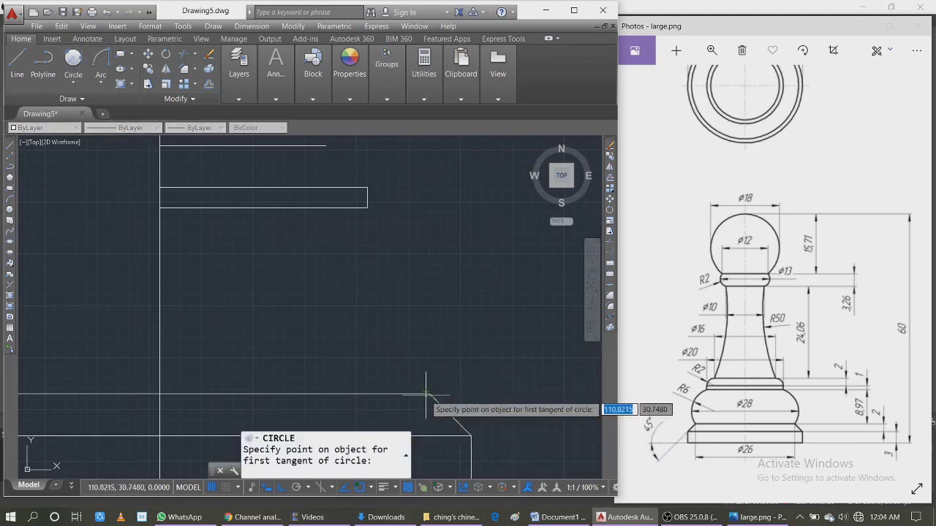
pyautogui.click(424, 395)
pyautogui.click(358, 214)
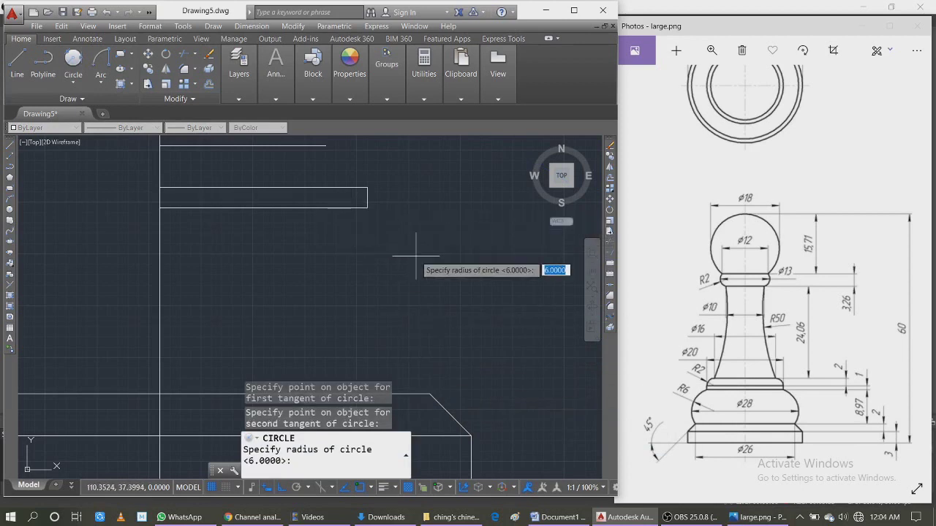
pyautogui.write('6')
pyautogui.press('Return')
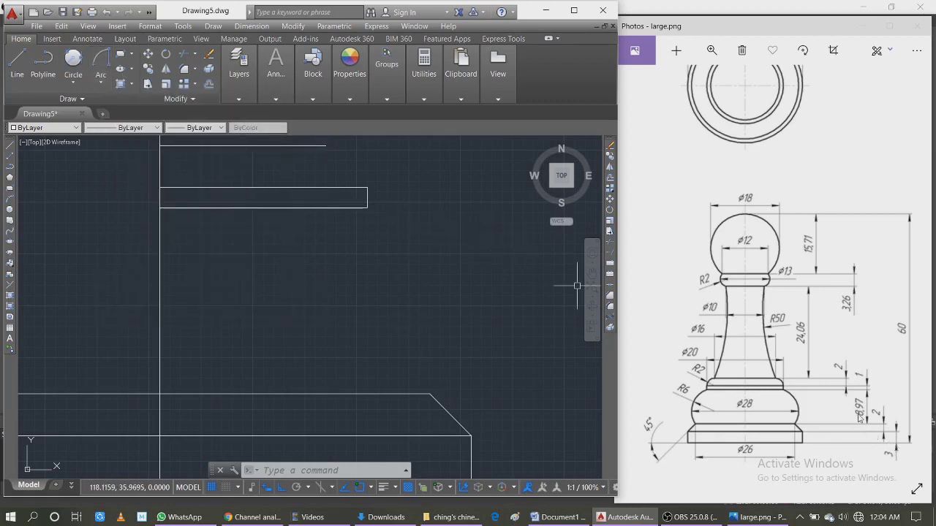
pyautogui.click(102, 85)
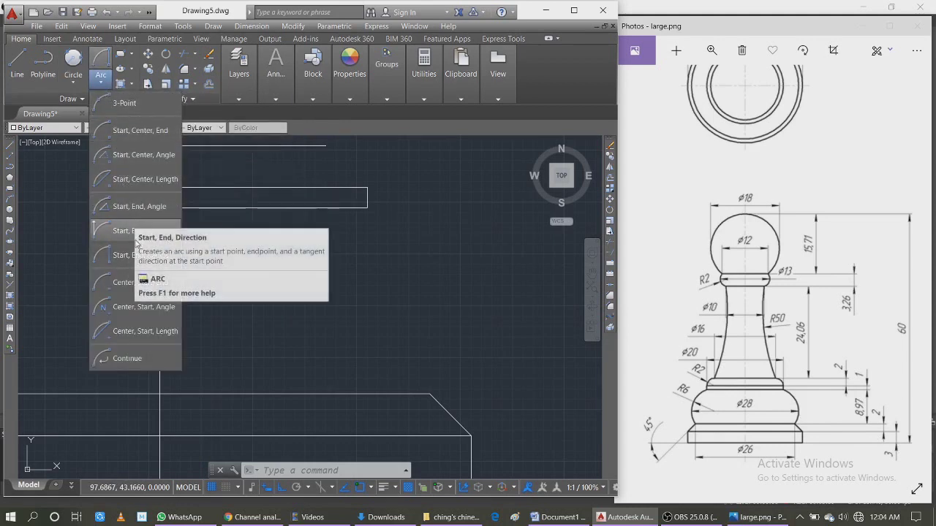
# Step: Draw a radius-6 arc from the base bevel's top to the collar's bottom corner
pyautogui.click(135, 258)
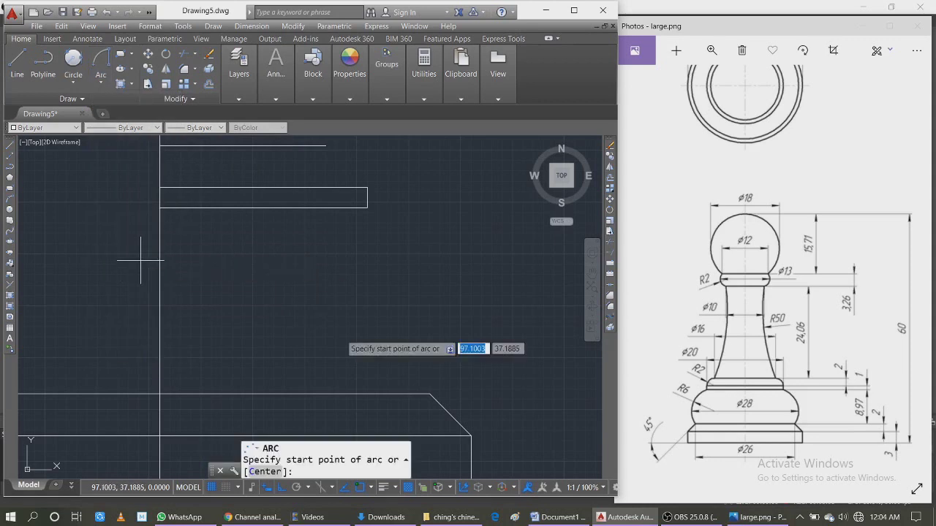
pyautogui.click(429, 395)
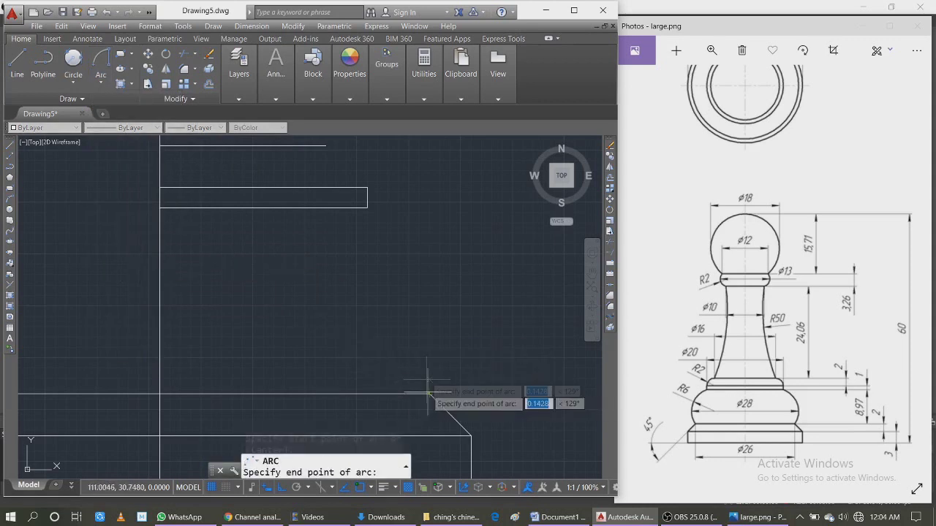
pyautogui.click(368, 208)
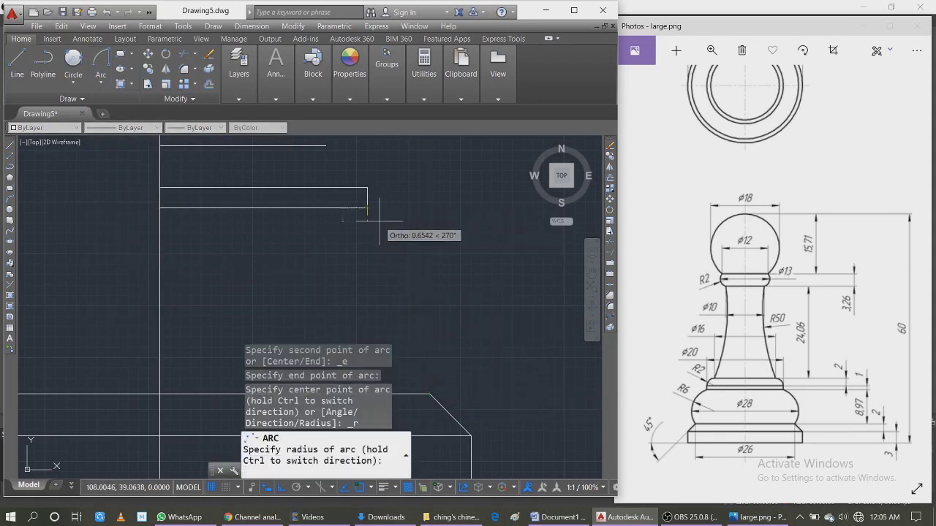
pyautogui.write('6')
pyautogui.press('Return')
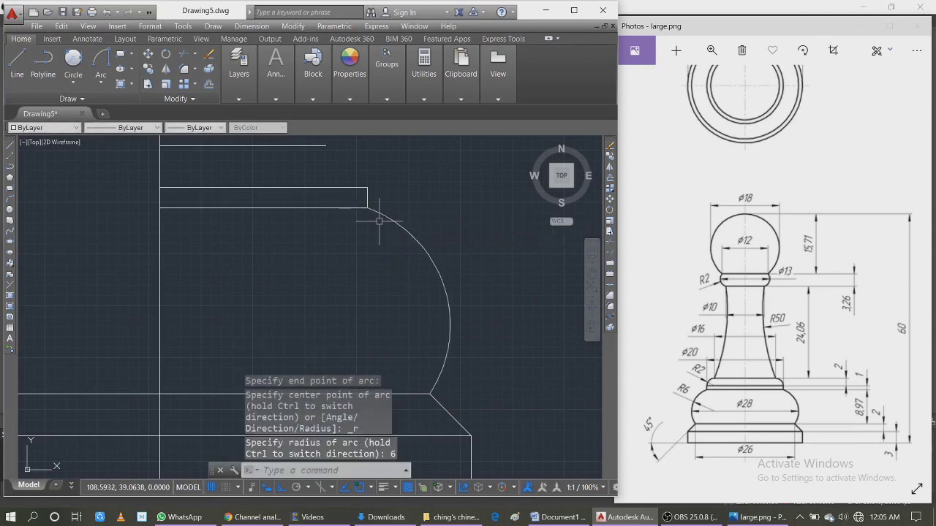
pyautogui.scroll(-1, 343, 198)
pyautogui.scroll(2, 340, 198)
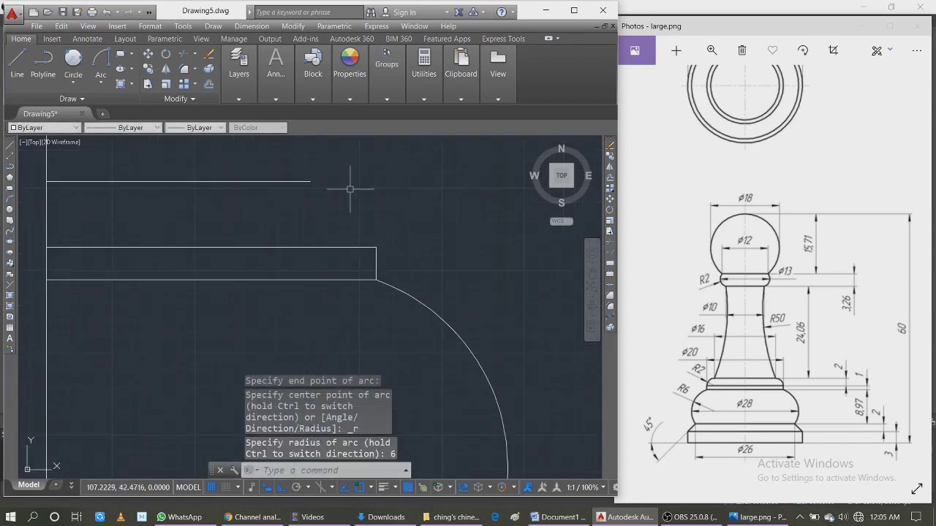
# Step: Add a radius-2 arc from the collar's top corner to the top line's end, then select it with both lines
pyautogui.click(100, 85)
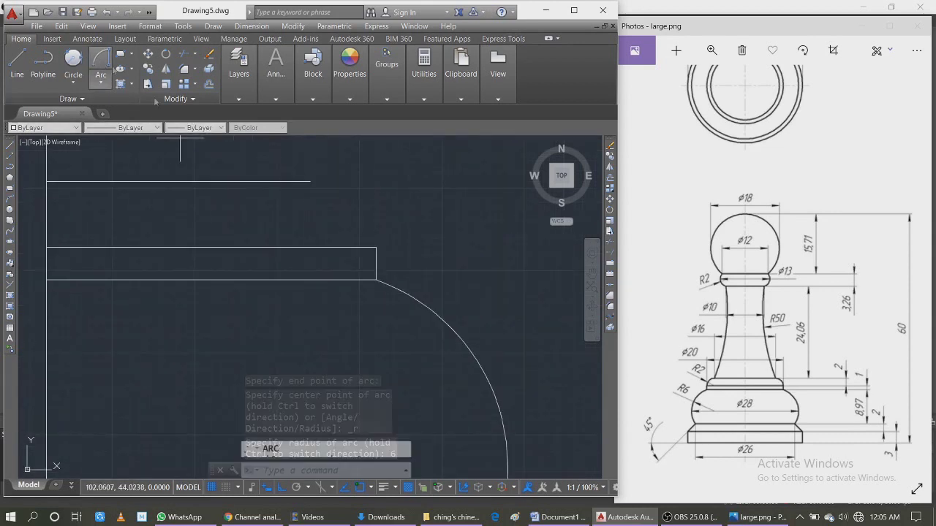
pyautogui.click(376, 247)
pyautogui.click(310, 180)
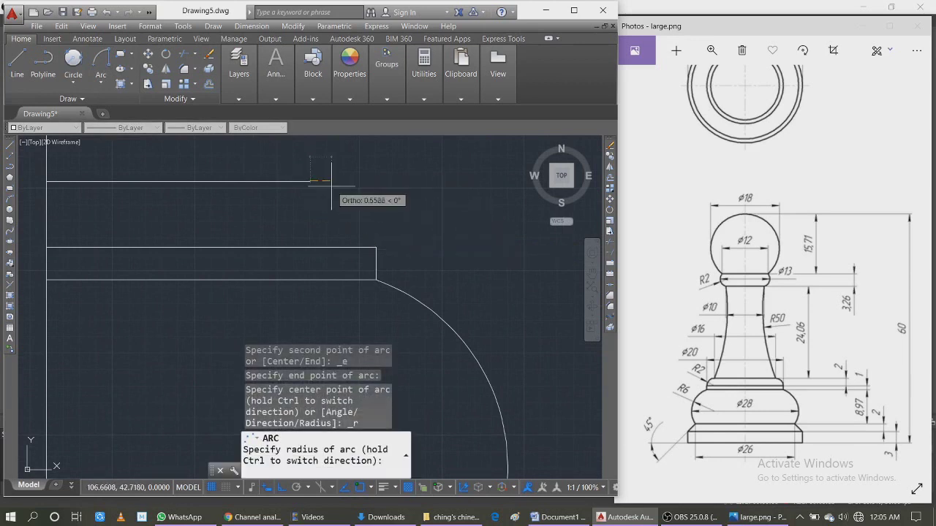
pyautogui.write('2')
pyautogui.press('Return')
pyautogui.scroll(-5, 383, 196)
pyautogui.click(338, 212)
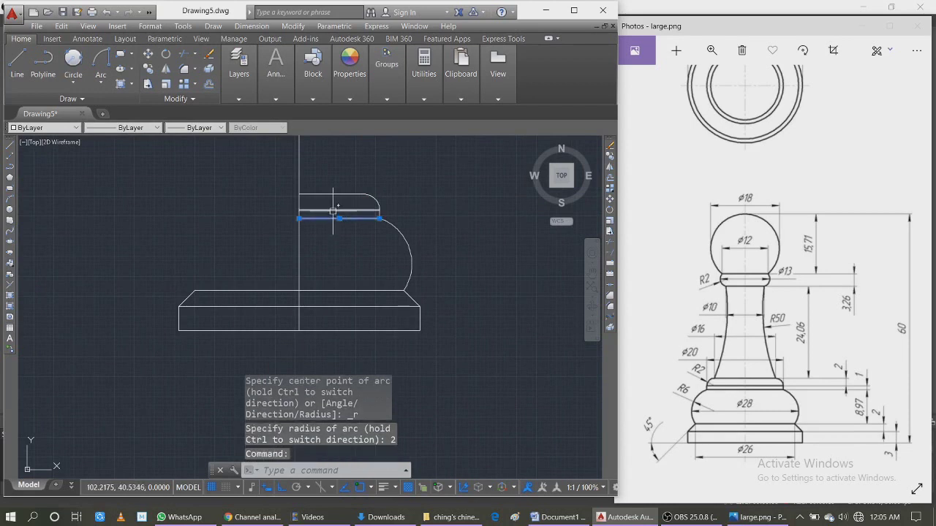
pyautogui.click(333, 195)
pyautogui.click(375, 199)
# Step: Mirror the selected right-half lines and large arc across the vertical axis, keeping the originals
pyautogui.click(395, 231)
pyautogui.write('MI')
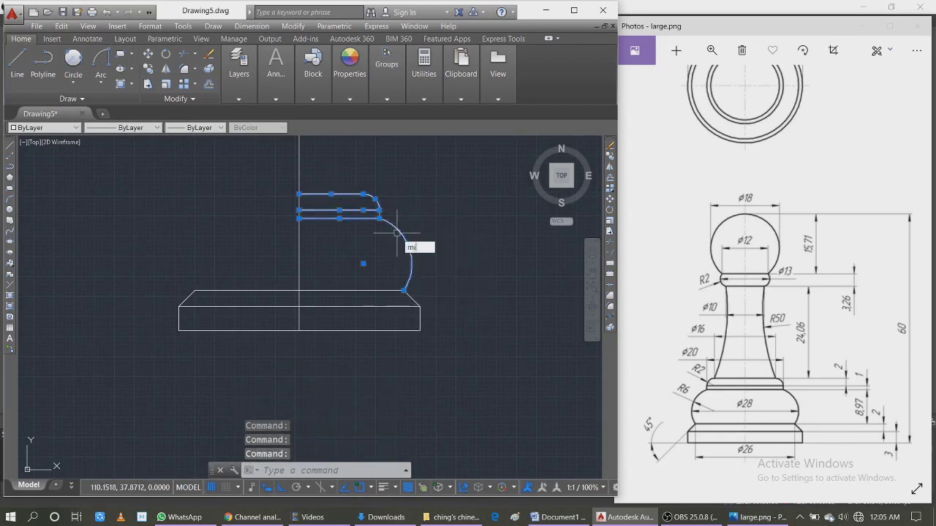
pyautogui.press('Return')
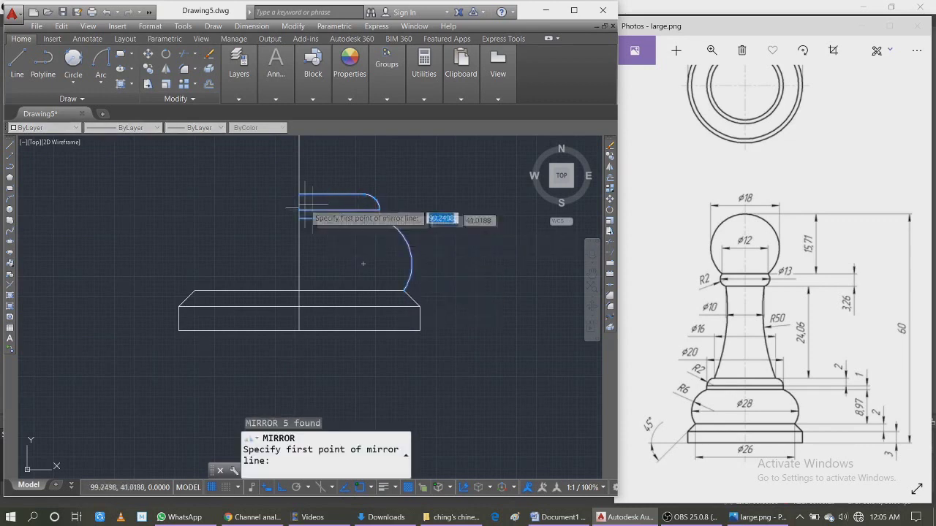
pyautogui.click(299, 194)
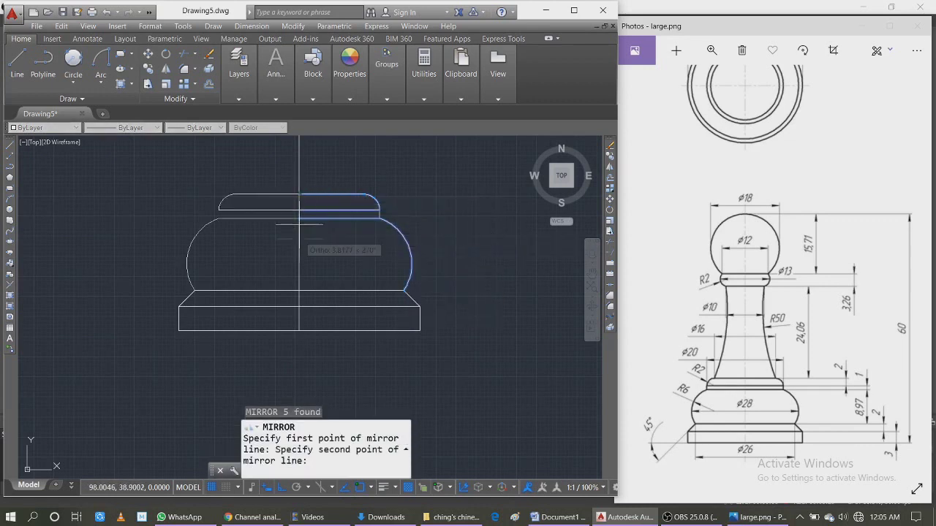
pyautogui.click(307, 285)
pyautogui.press('Return')
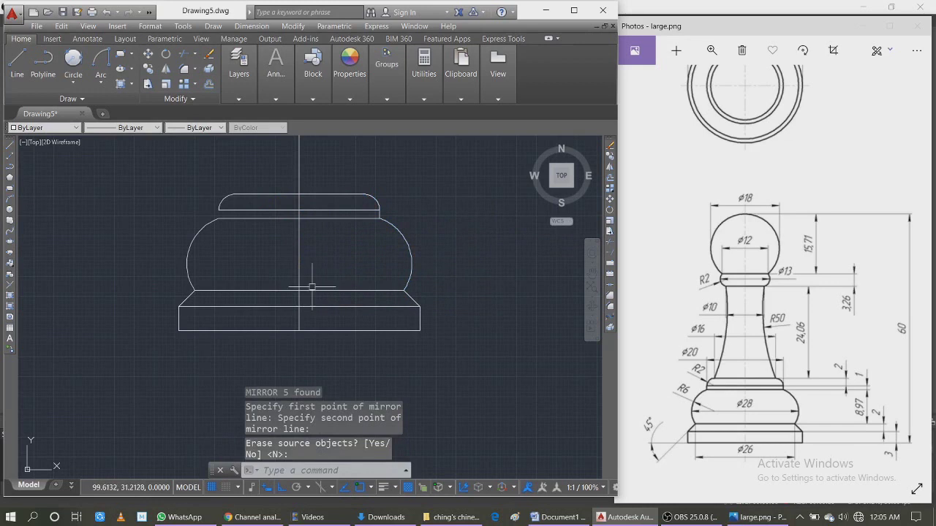
pyautogui.scroll(3, 227, 206)
pyautogui.scroll(-1, 158, 147)
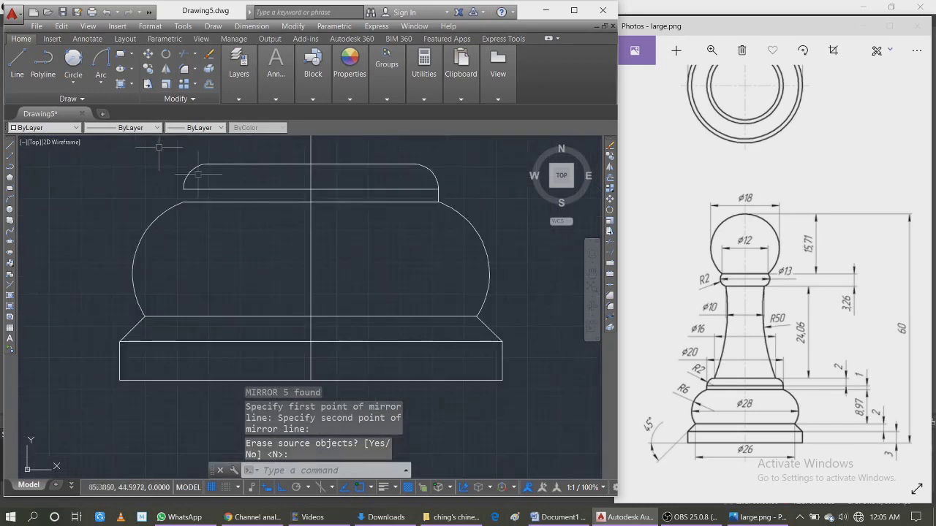
# Step: Mirror the remaining right-hand piece across the axis, keeping the source
pyautogui.press('Return')
pyautogui.write('MI')
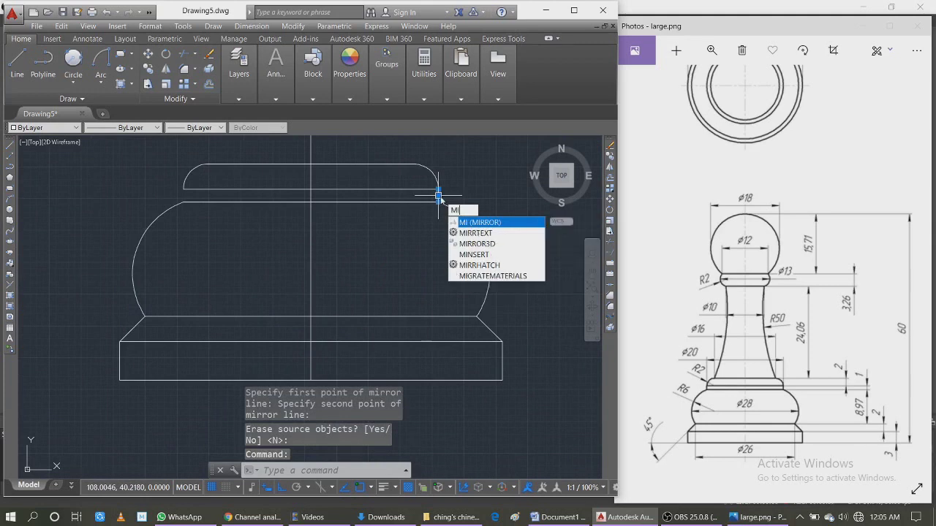
pyautogui.press('Return')
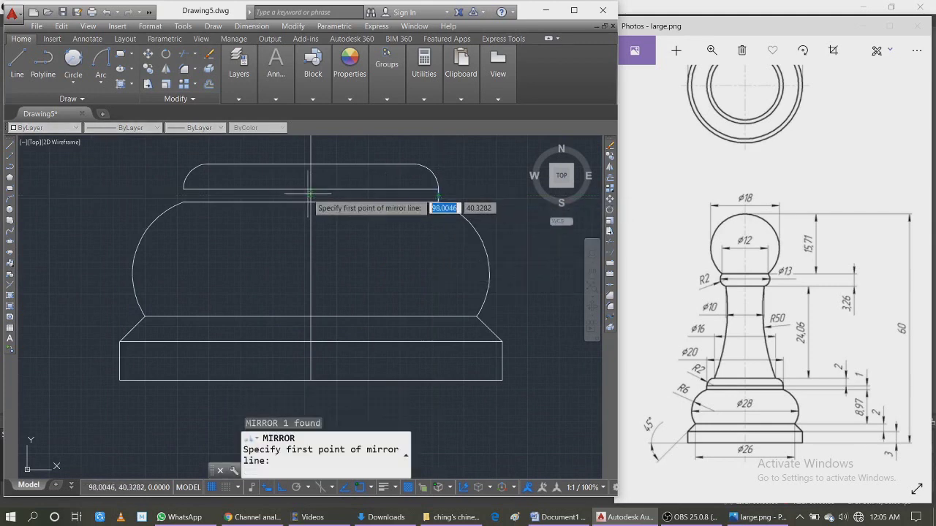
pyautogui.click(311, 195)
pyautogui.click(313, 200)
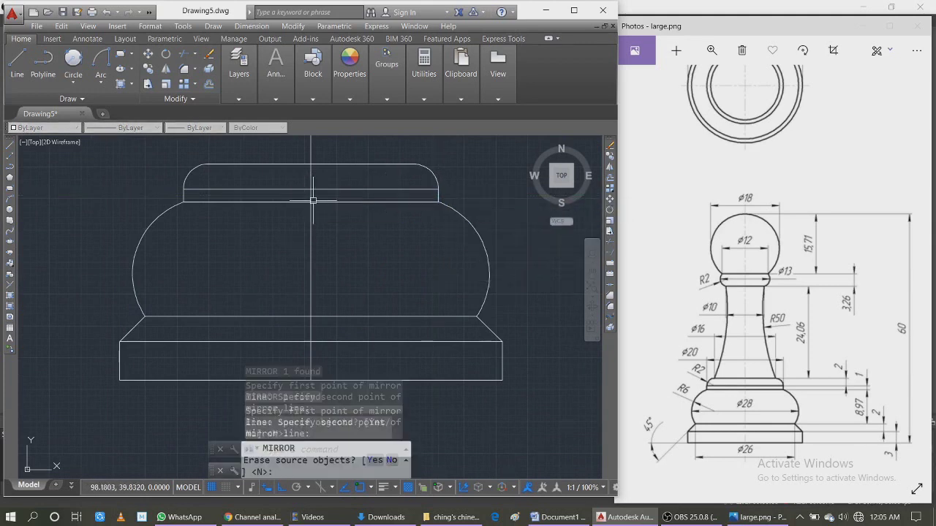
pyautogui.press('Return')
pyautogui.scroll(-4, 259, 336)
pyautogui.scroll(-2, 321, 198)
pyautogui.scroll(-2, 313, 212)
pyautogui.scroll(1, 308, 172)
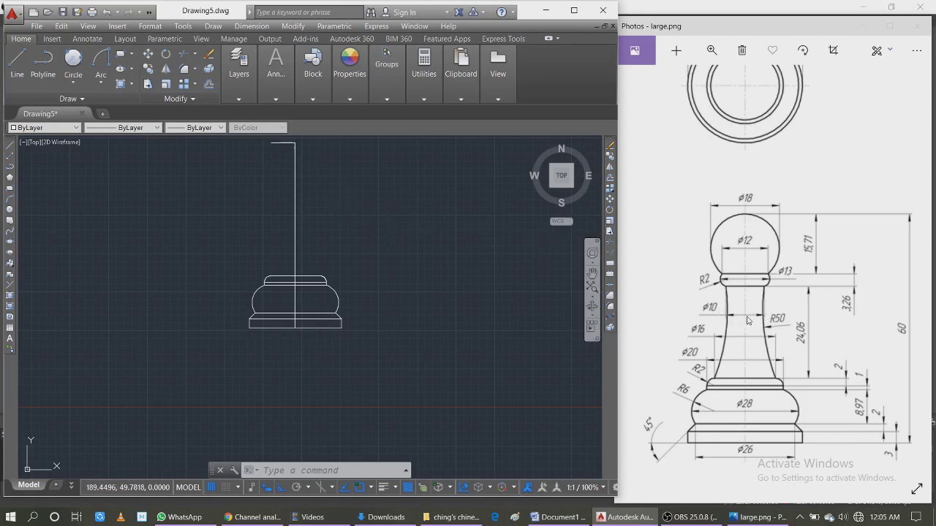
# Step: Offset the vertical centre line 5 units to the right
pyautogui.write('off')
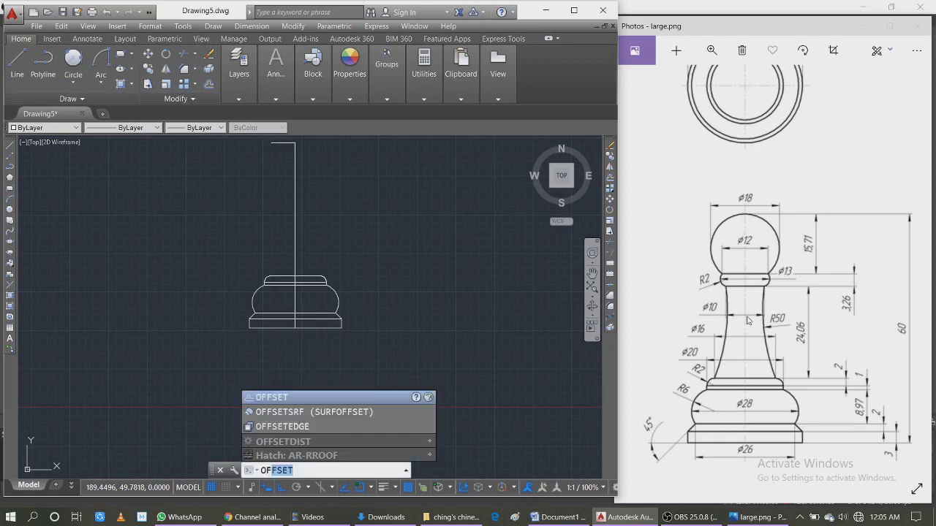
pyautogui.press('Return')
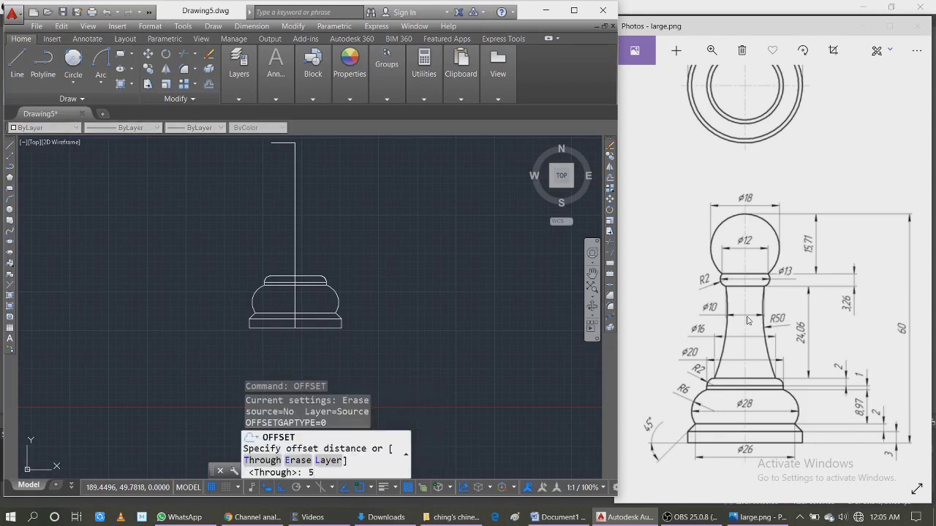
pyautogui.press('Return')
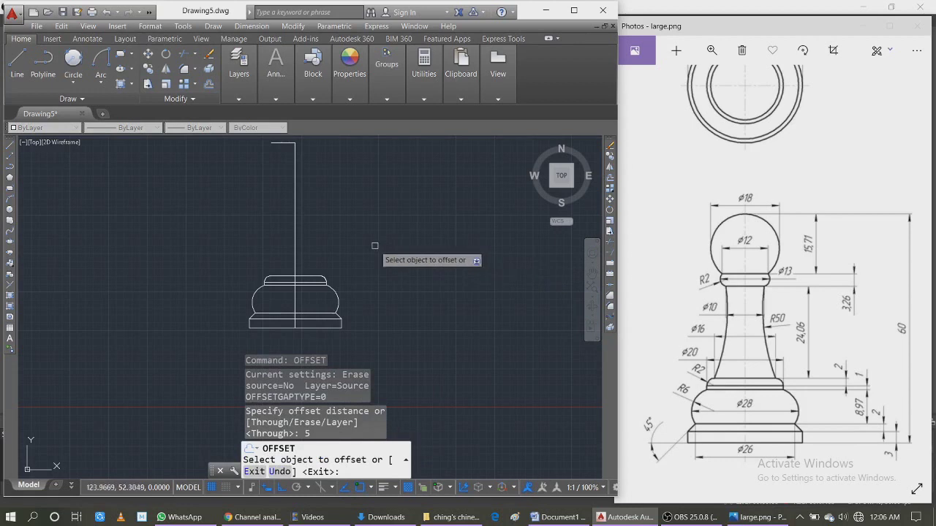
pyautogui.click(295, 212)
pyautogui.click(309, 208)
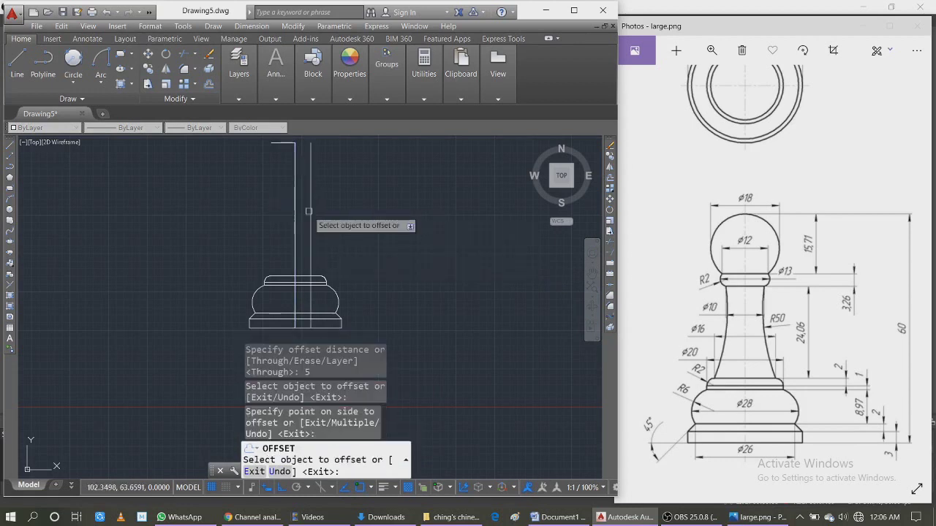
pyautogui.press('Escape')
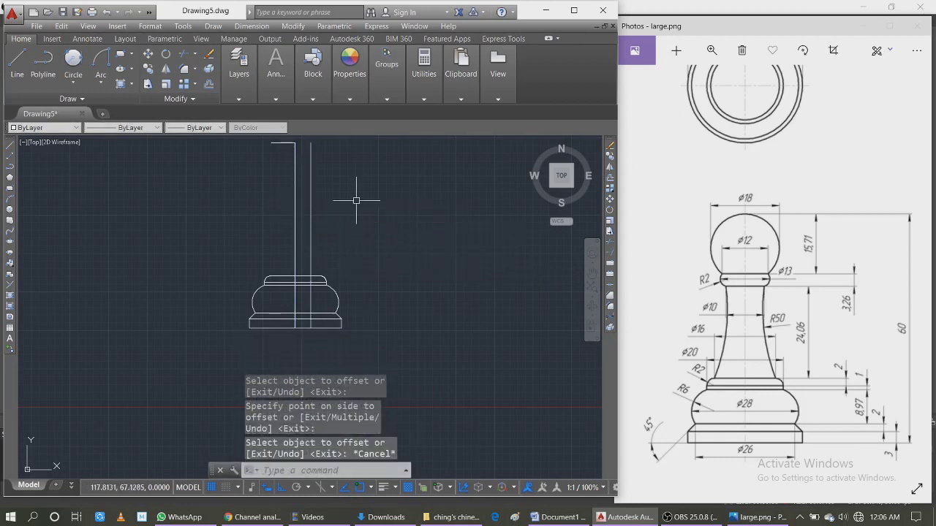
# Step: Offset the base's top line 24.06 units upward
pyautogui.write('o')
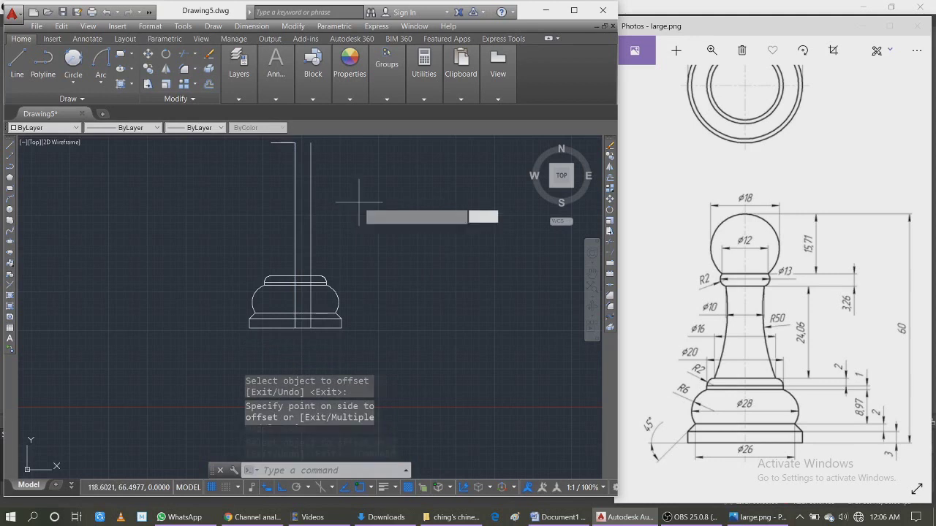
pyautogui.press('Return')
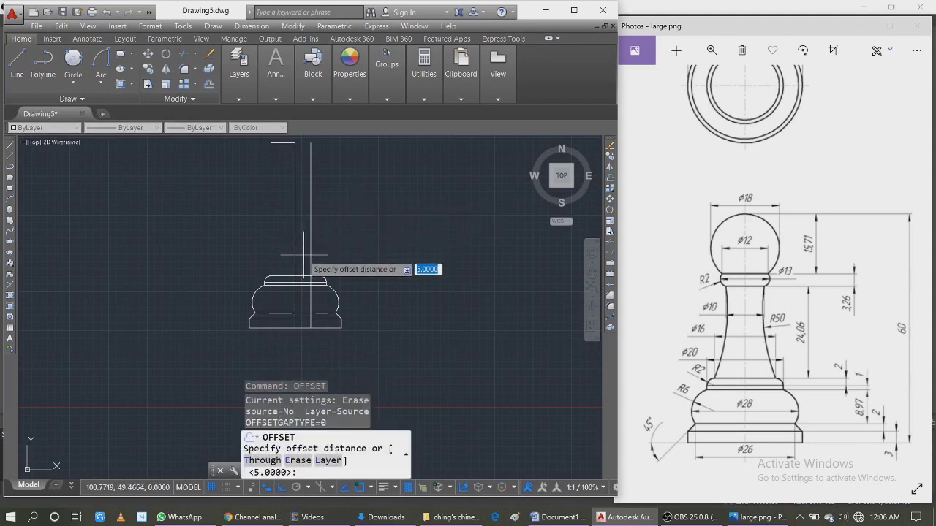
pyautogui.write('24.06')
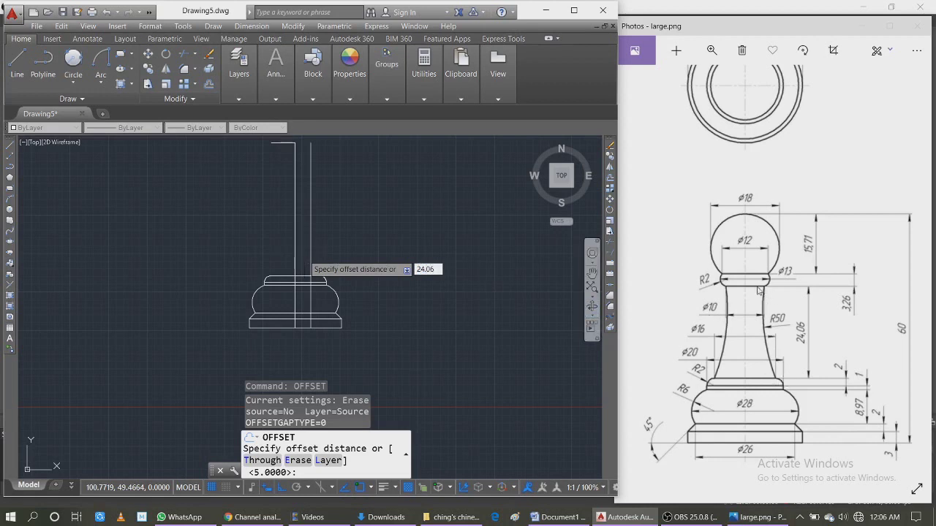
pyautogui.press('Return')
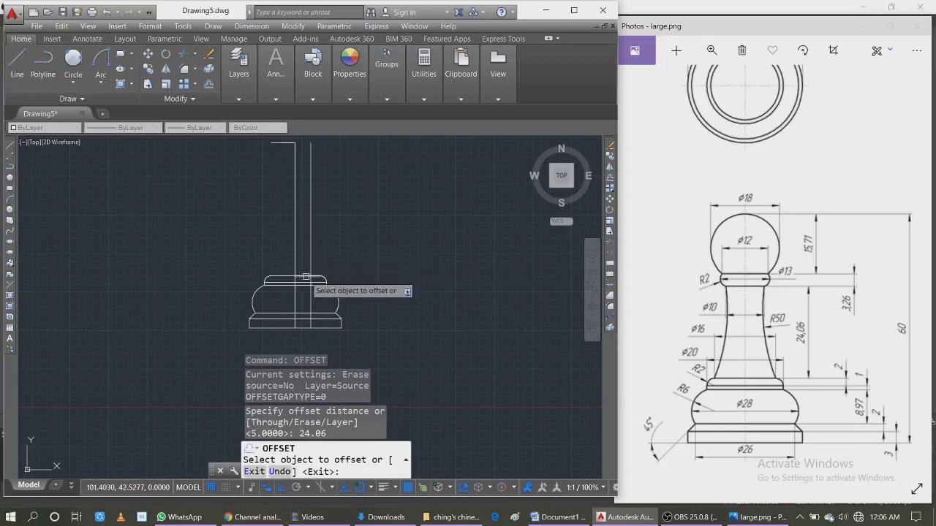
pyautogui.click(307, 277)
pyautogui.click(307, 218)
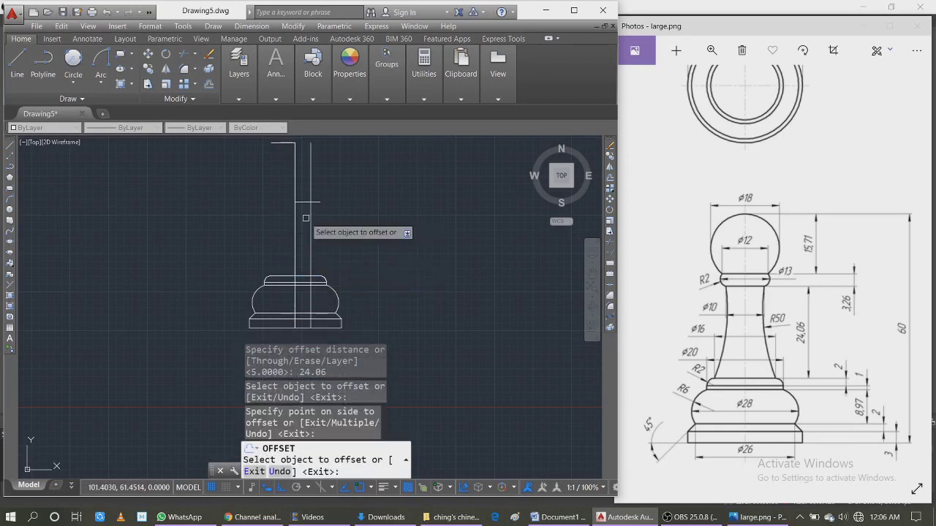
pyautogui.press('Escape')
# Step: Shorten the new horizontal line so its end meets the vertical line
pyautogui.scroll(2, 318, 261)
pyautogui.scroll(3, 318, 265)
pyautogui.scroll(-2, 318, 261)
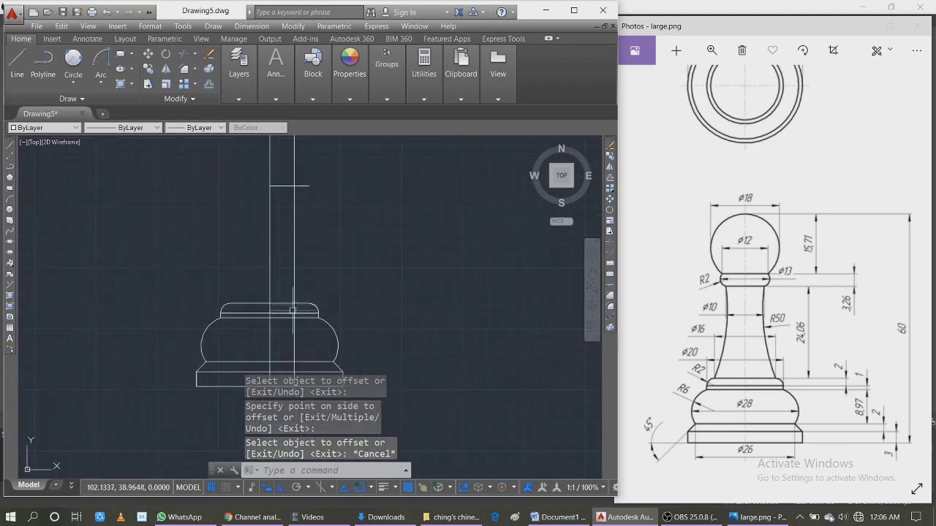
pyautogui.scroll(2, 303, 183)
pyautogui.click(309, 181)
pyautogui.click(311, 181)
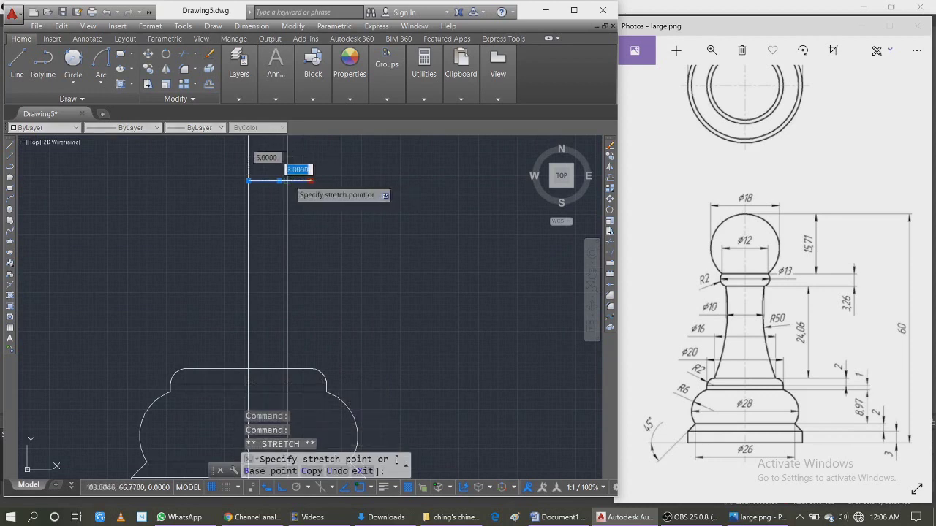
pyautogui.click(287, 182)
pyautogui.press('Escape')
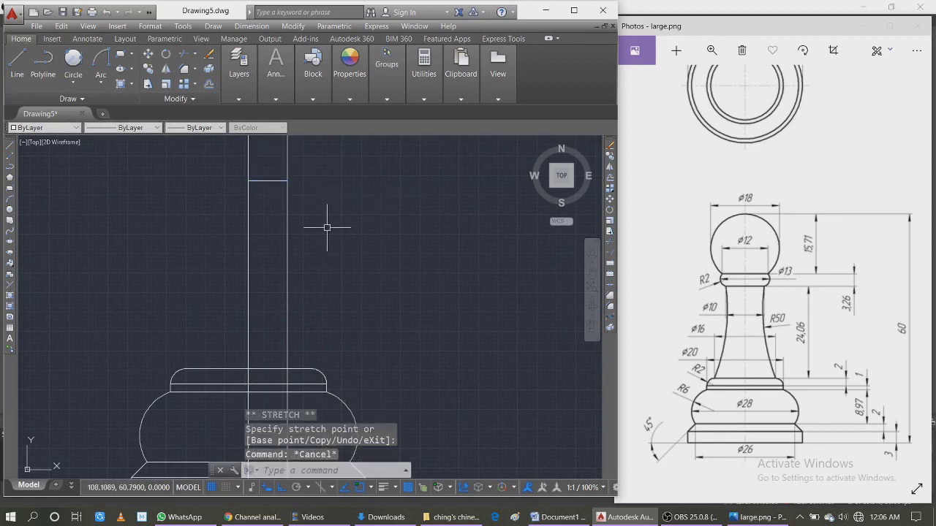
pyautogui.scroll(-2, 327, 228)
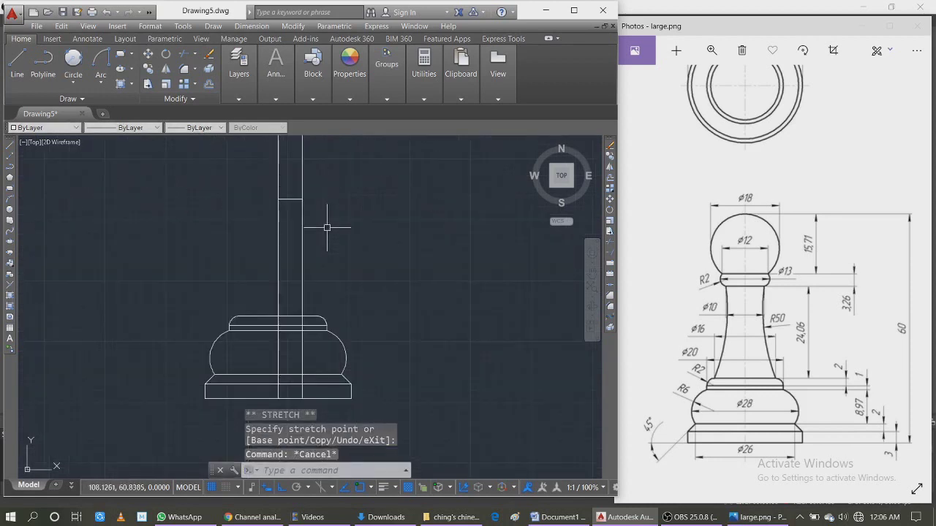
# Step: Draw a radius-50 arc from the top line's end to the base top, then erase the vertical helper
pyautogui.click(94, 63)
pyautogui.click(306, 194)
pyautogui.click(318, 316)
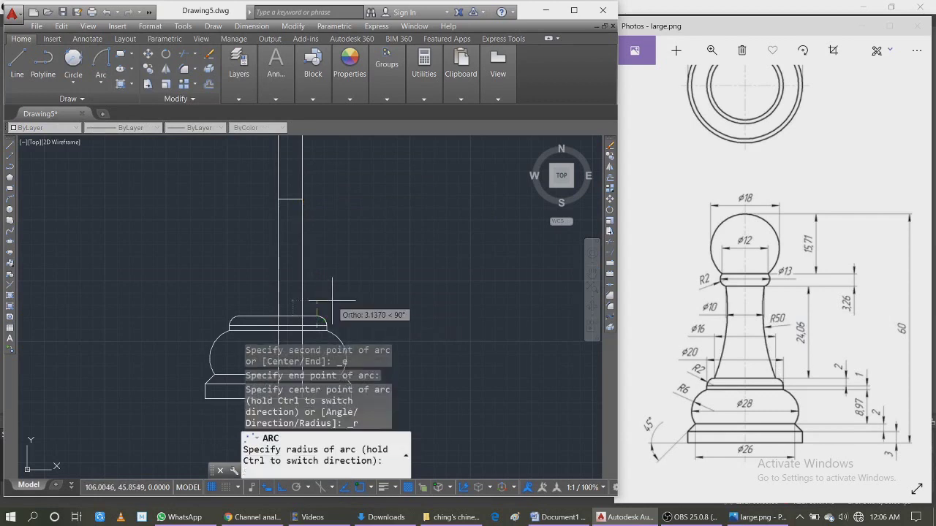
pyautogui.write('50')
pyautogui.press('Return')
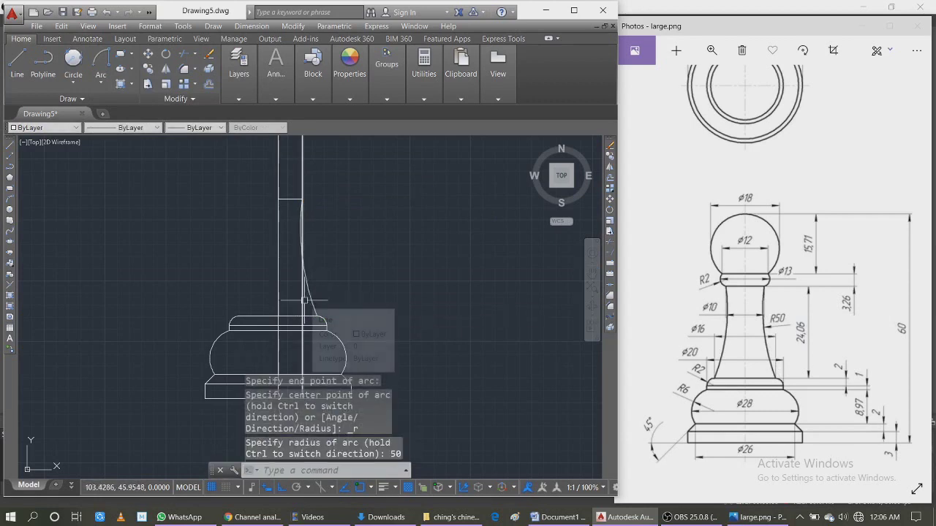
pyautogui.click(304, 300)
pyautogui.press('Delete')
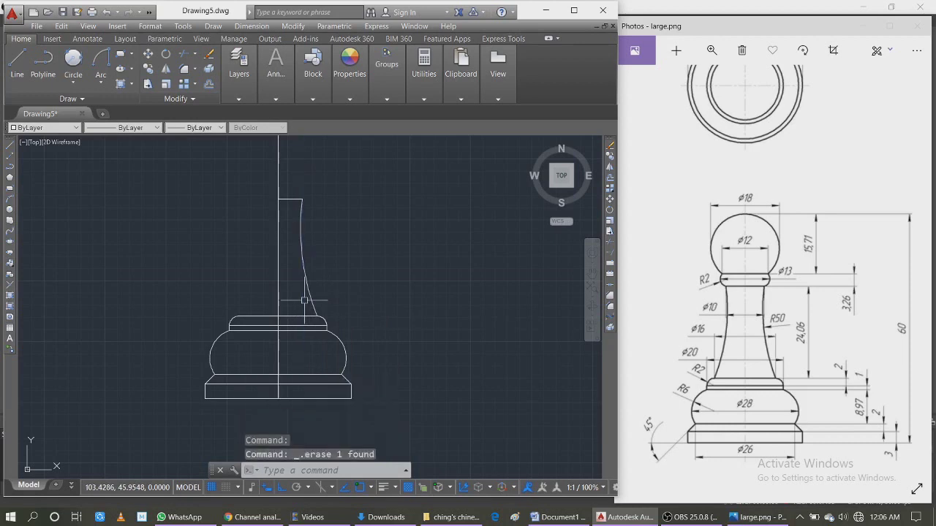
# Step: Mirror the R50 arc and top line about the centre line, keeping the originals
pyautogui.click(307, 292)
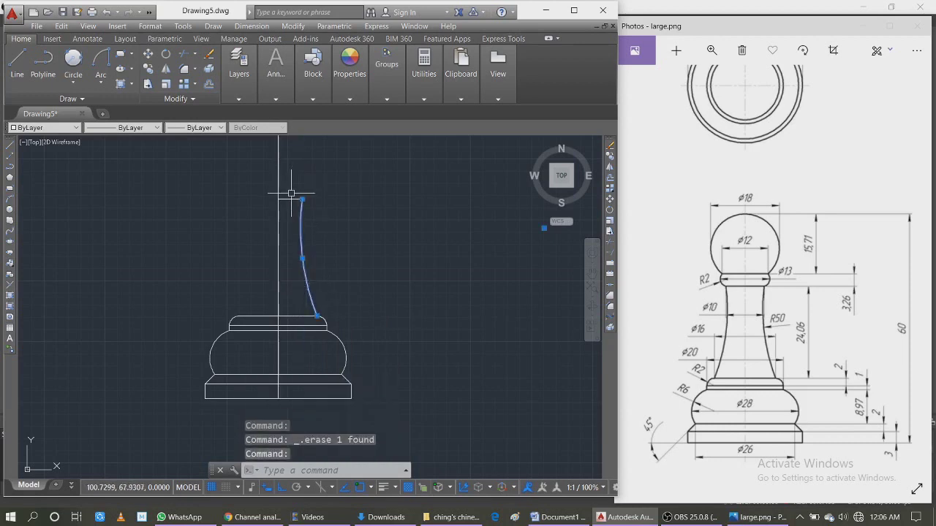
pyautogui.click(290, 198)
pyautogui.write('i')
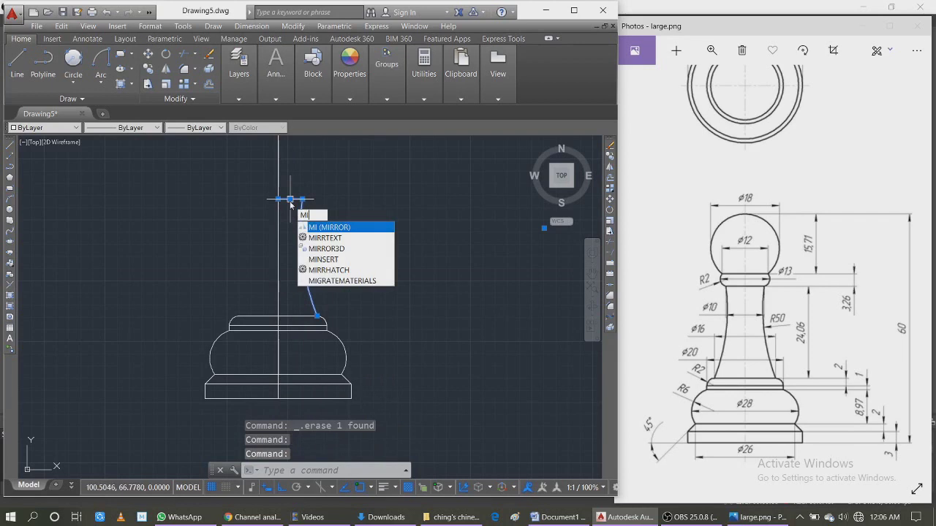
pyautogui.press('Return')
pyautogui.click(278, 198)
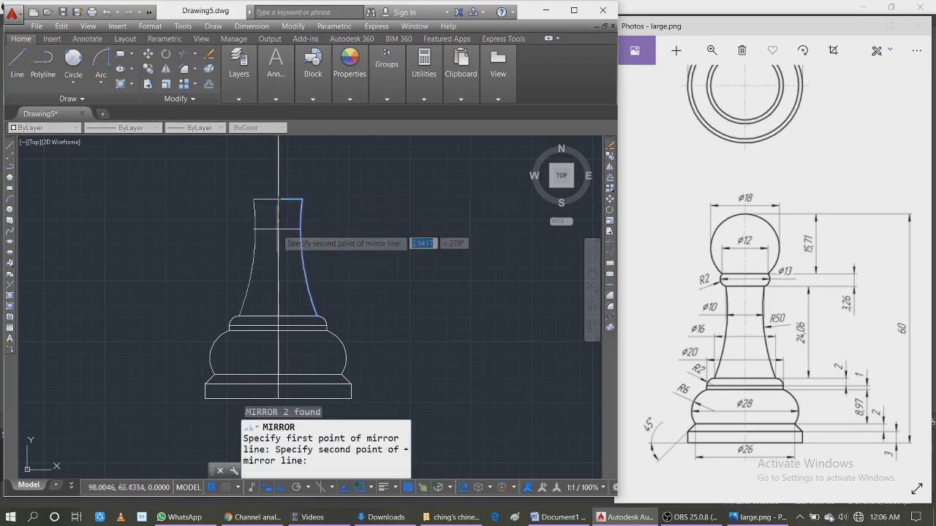
pyautogui.click(271, 297)
pyautogui.press('Return')
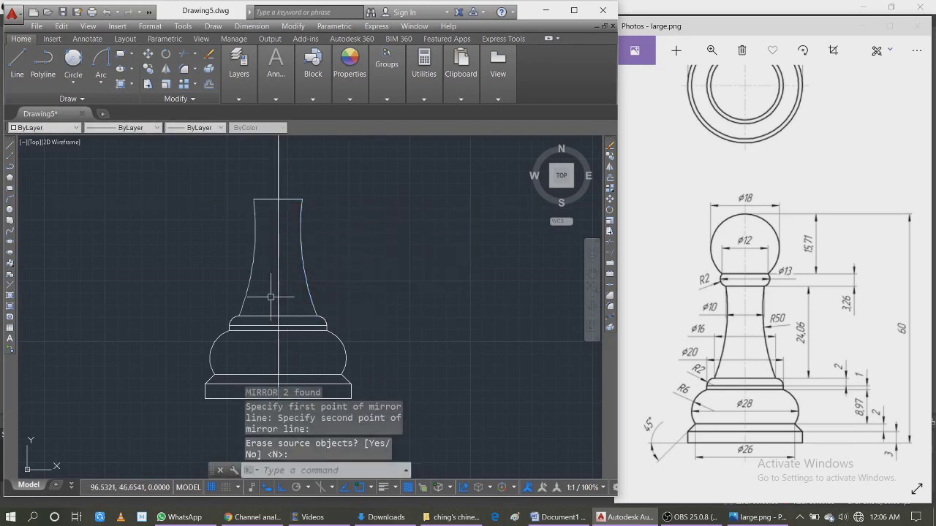
pyautogui.scroll(-2, 274, 297)
pyautogui.scroll(4, 271, 220)
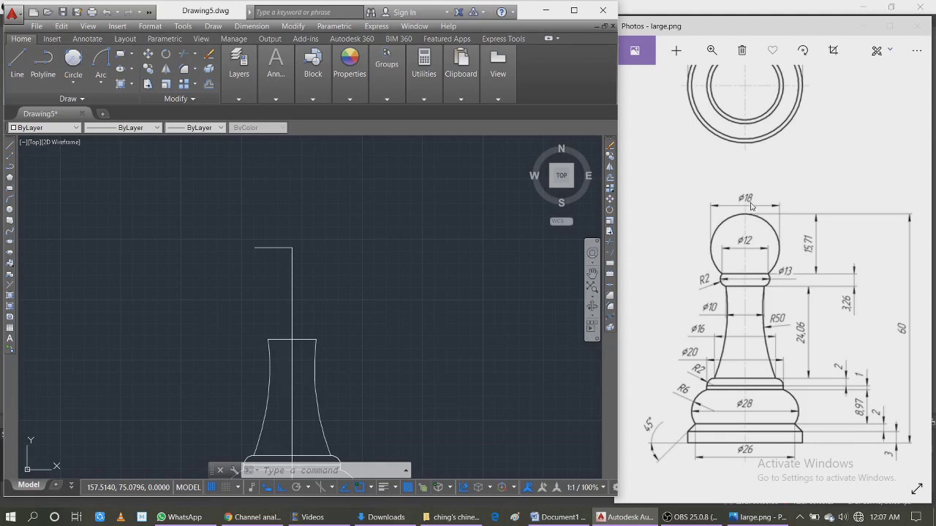
pyautogui.press('Escape')
pyautogui.press('Escape')
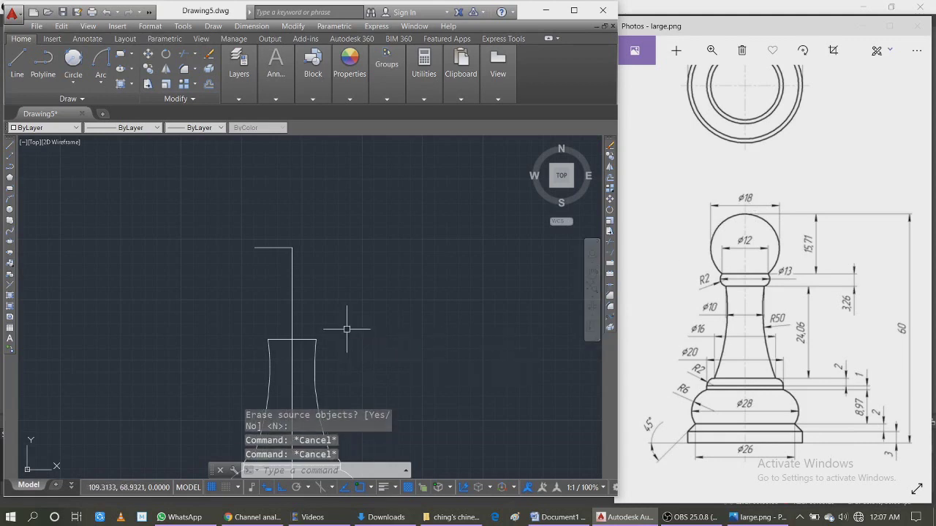
# Step: Attempt a centre-radius circle at the pawn's top, then cancel it
pyautogui.click(73, 79)
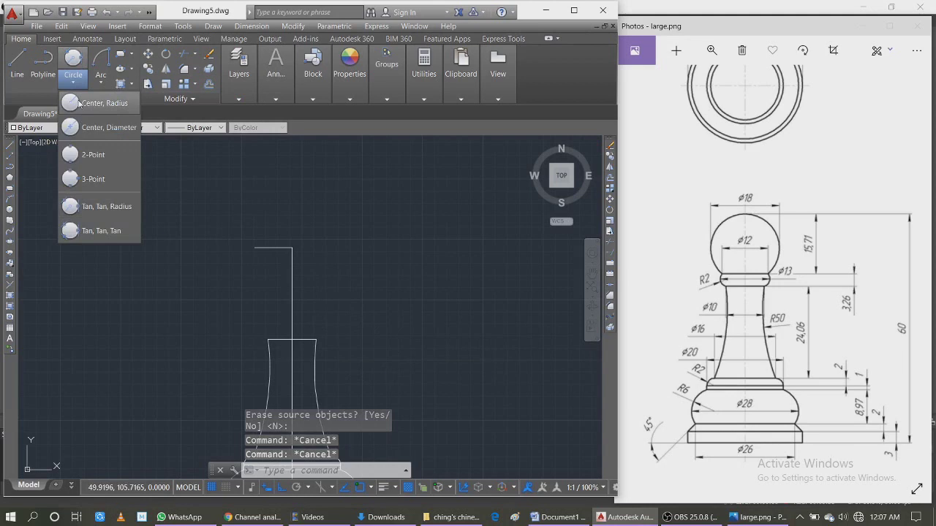
pyautogui.click(91, 102)
pyautogui.scroll(-2, 344, 202)
pyautogui.scroll(-2, 341, 195)
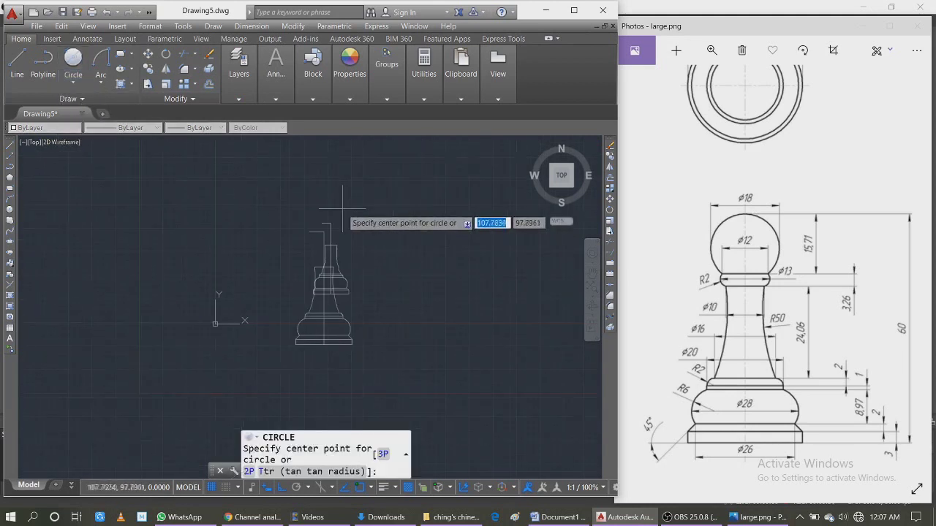
pyautogui.scroll(-2, 335, 225)
pyautogui.click(331, 223)
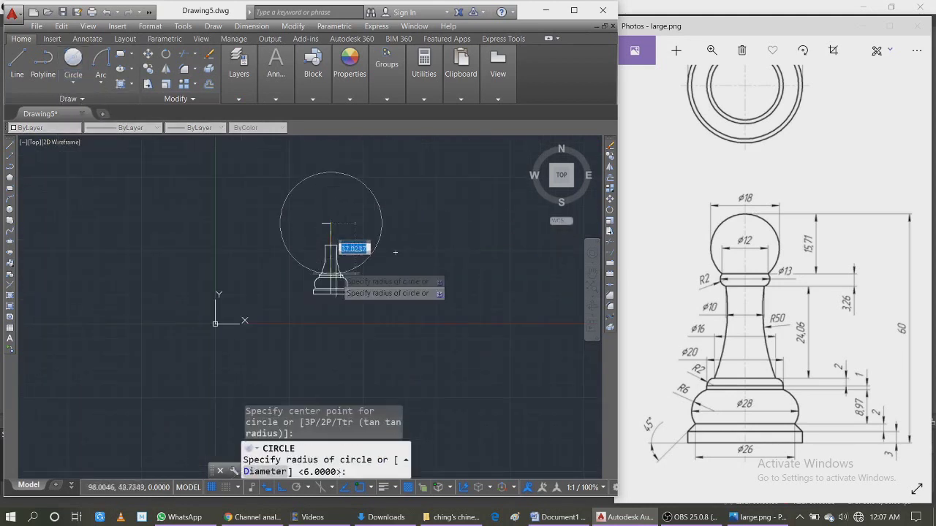
pyautogui.press('Escape')
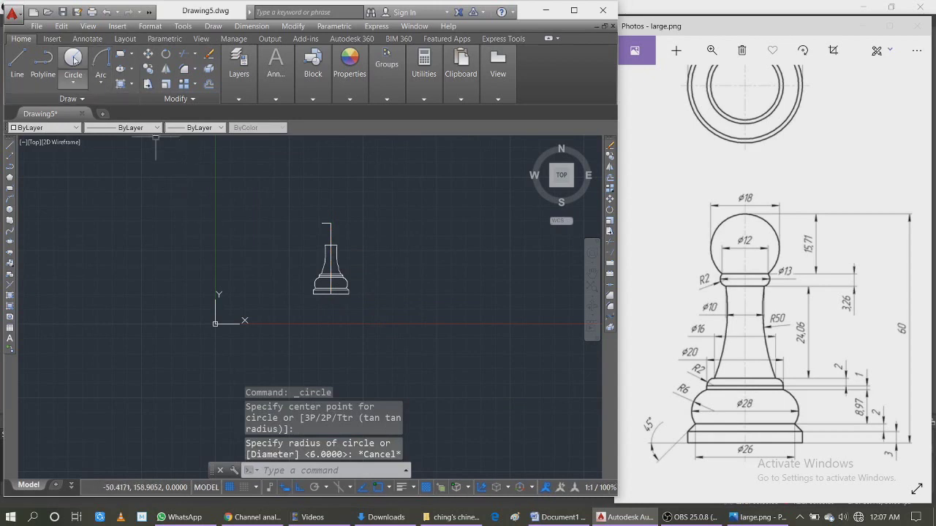
pyautogui.click(73, 59)
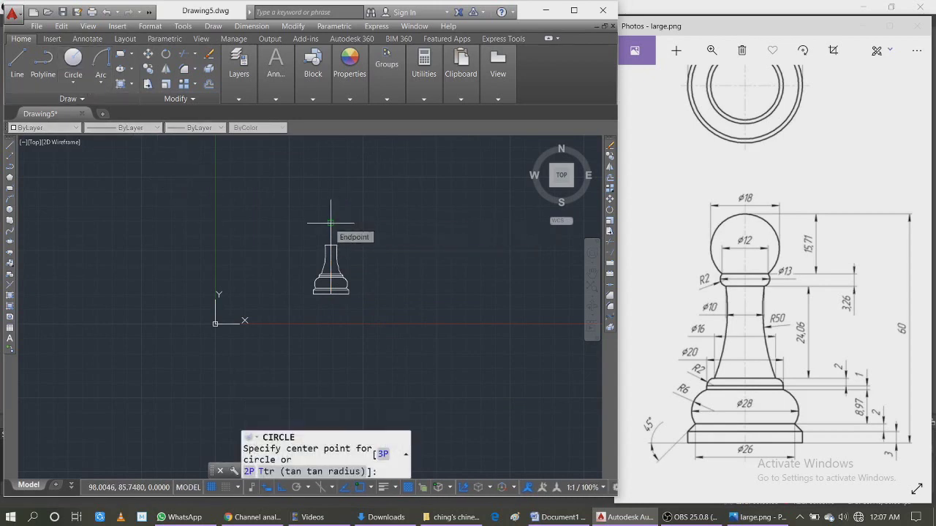
pyautogui.press('Escape')
pyautogui.scroll(4, 329, 221)
pyautogui.scroll(3, 340, 232)
# Step: Offset the pawn's top horizontal line by 9 to mark the head centre
pyautogui.click(242, 179)
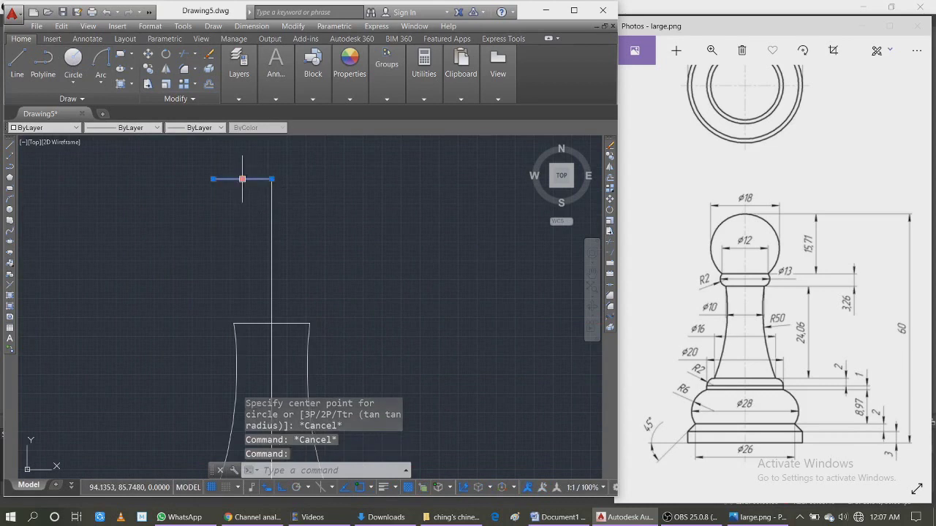
pyautogui.write('OF')
pyautogui.press('Return')
pyautogui.write('9')
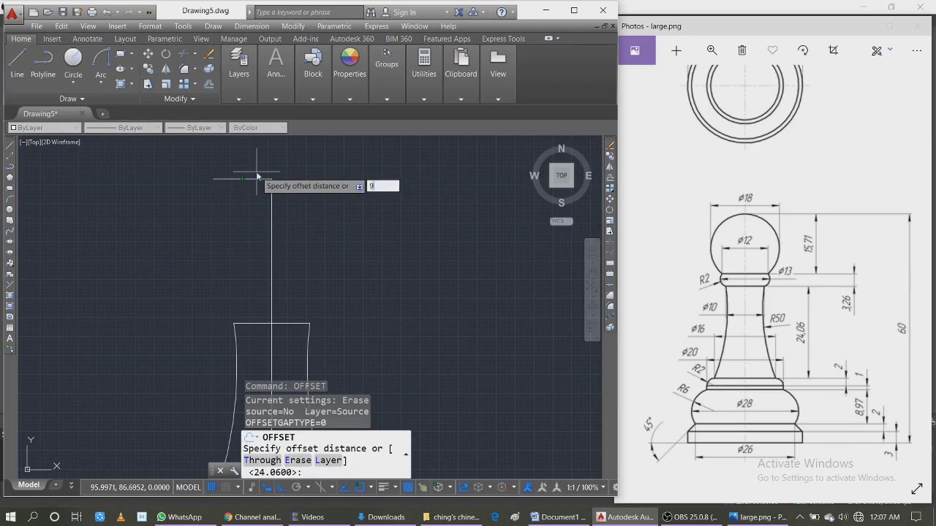
pyautogui.press('Return')
pyautogui.click(257, 179)
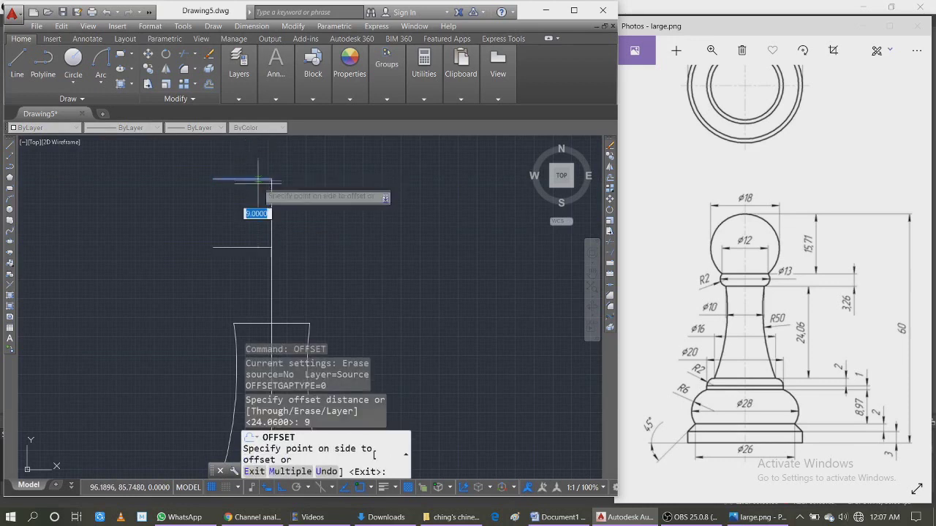
pyautogui.press('Escape')
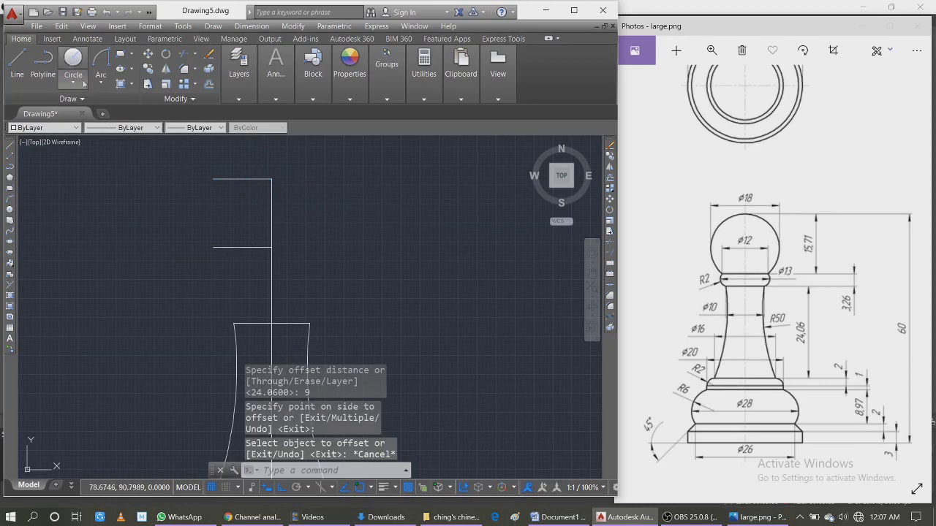
# Step: Draw a radius-9 circle at the centreline intersection and erase the short crossing line
pyautogui.click(73, 58)
pyautogui.click(271, 248)
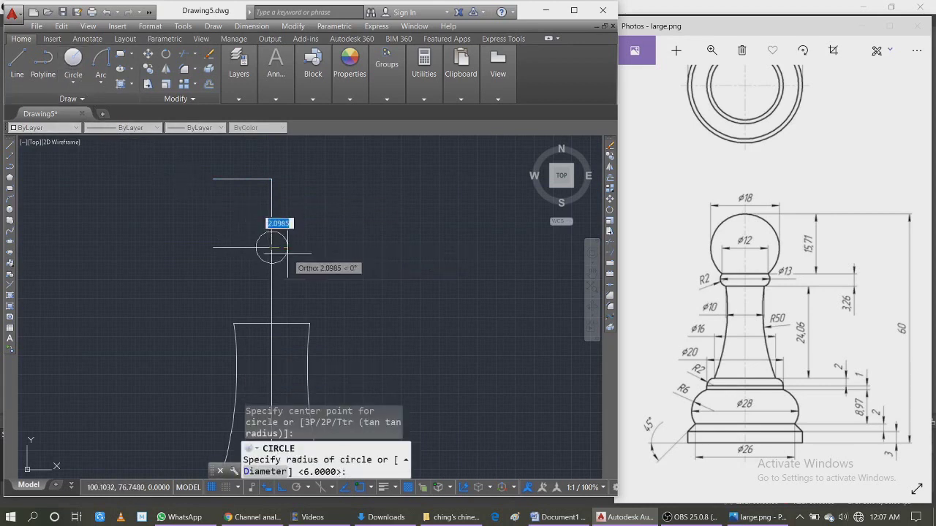
pyautogui.write('9')
pyautogui.press('Return')
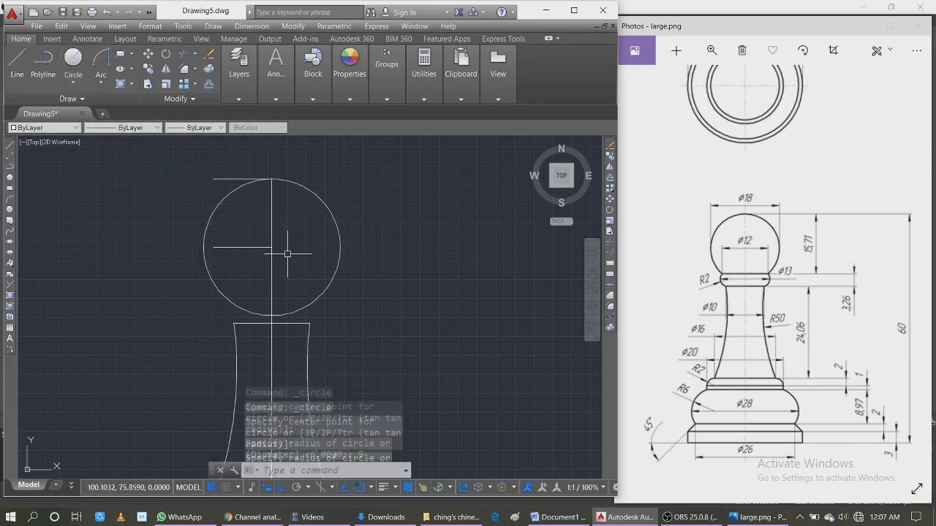
pyautogui.press('Escape')
pyautogui.click(243, 247)
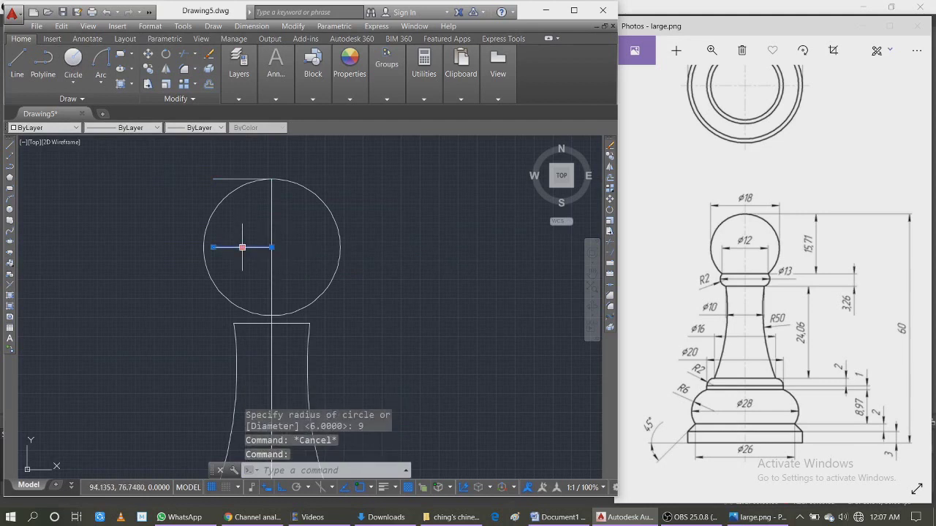
pyautogui.press('Delete')
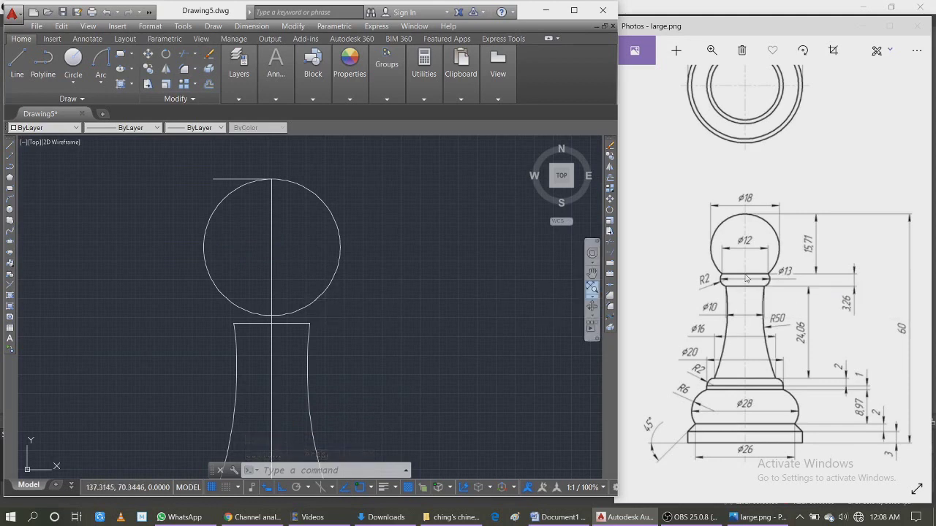
pyautogui.scroll(2, 377, 288)
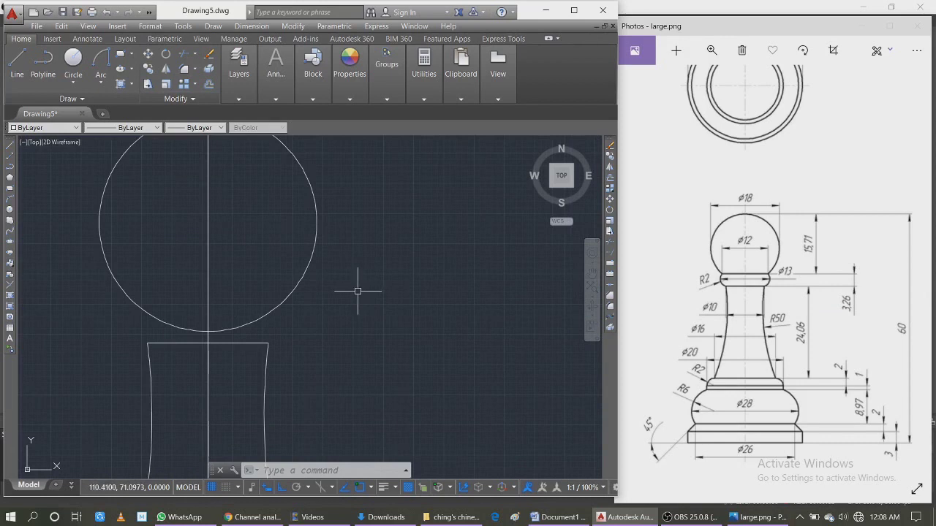
pyautogui.write('l')
pyautogui.press('Return')
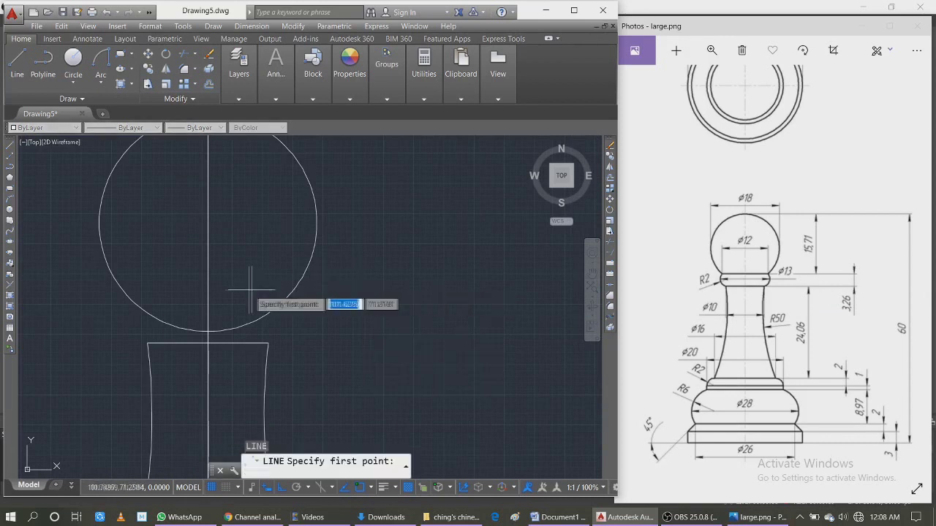
pyautogui.click(208, 299)
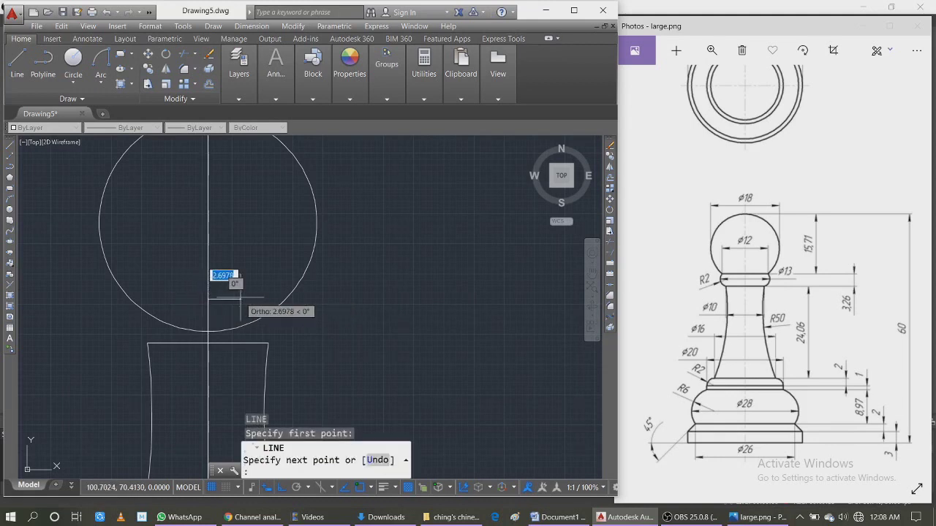
pyautogui.write('6')
pyautogui.press('Return')
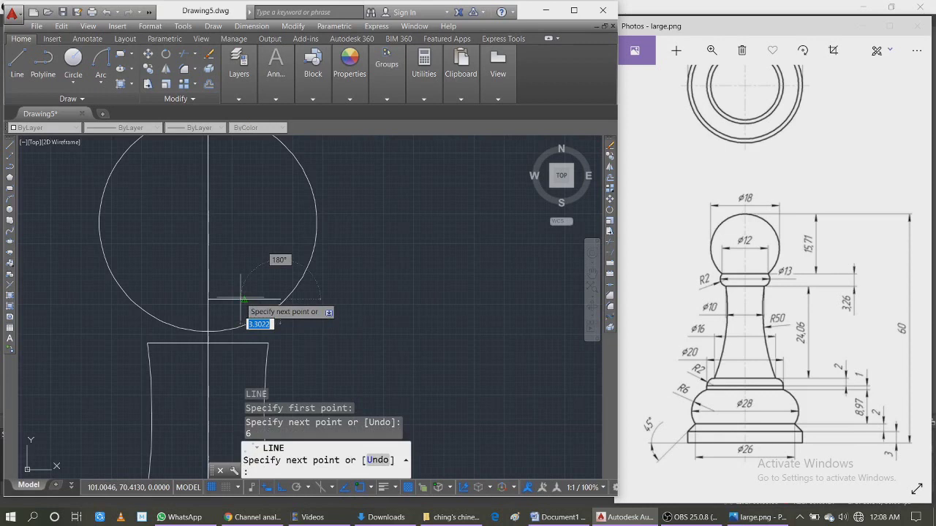
pyautogui.press('Escape')
pyautogui.click(240, 299)
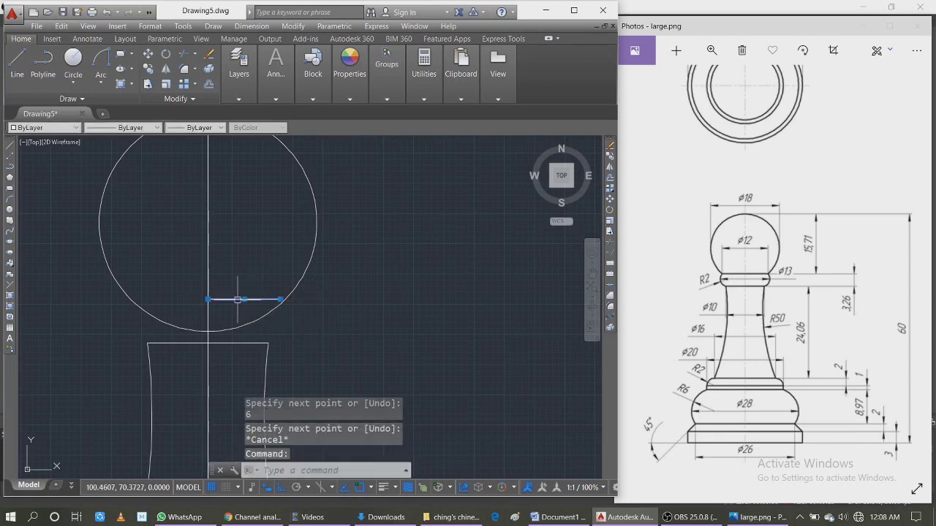
pyautogui.click(209, 300)
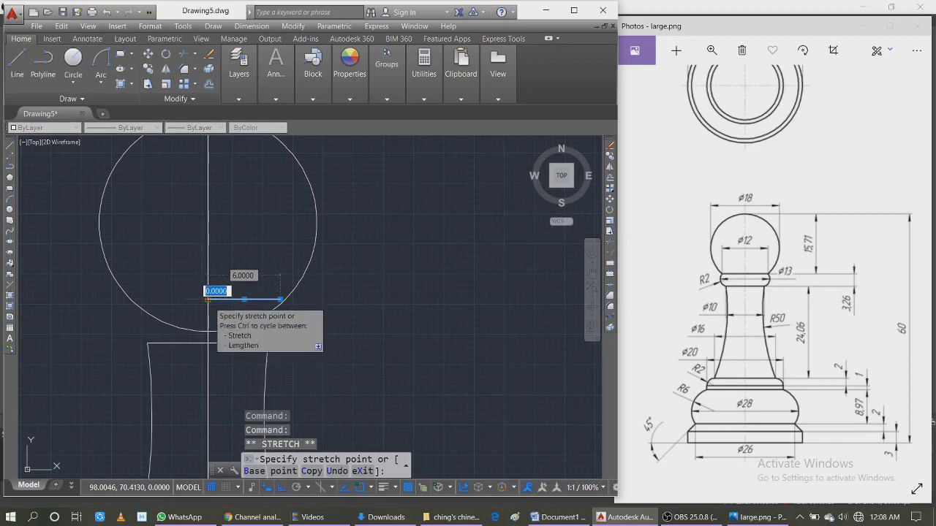
pyautogui.click(209, 300)
pyautogui.click(244, 299)
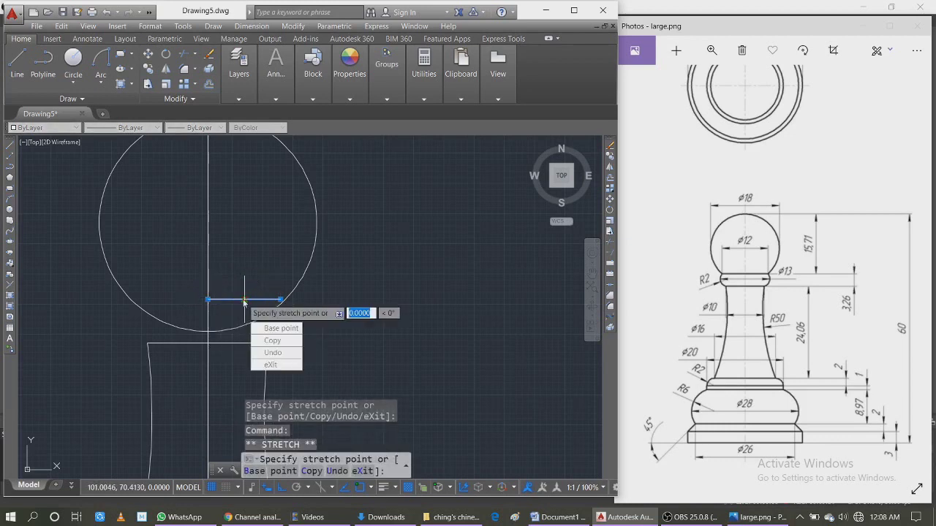
pyautogui.press('Escape')
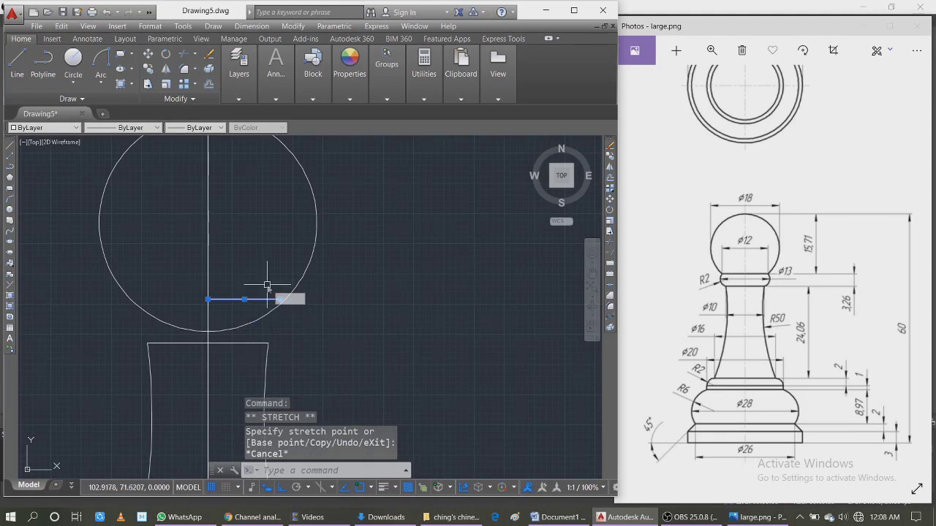
pyautogui.write('m')
pyautogui.press('Return')
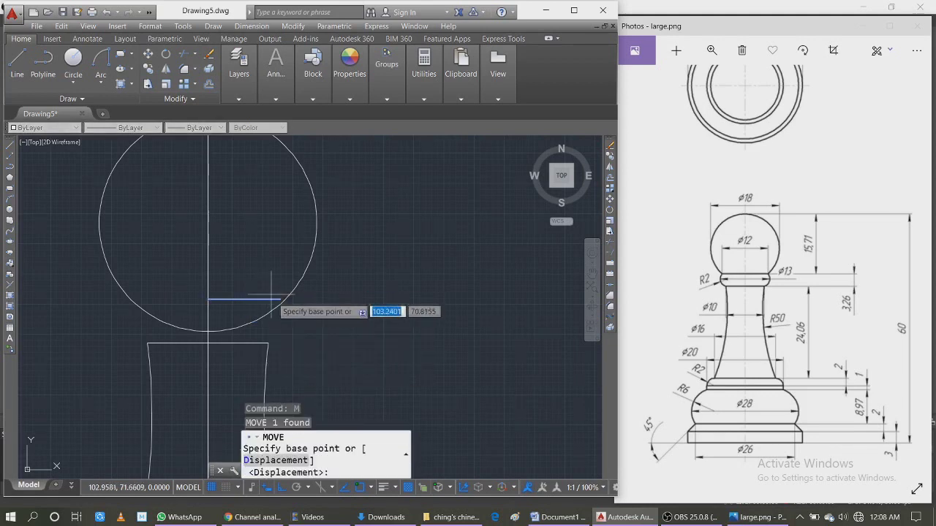
pyautogui.click(285, 294)
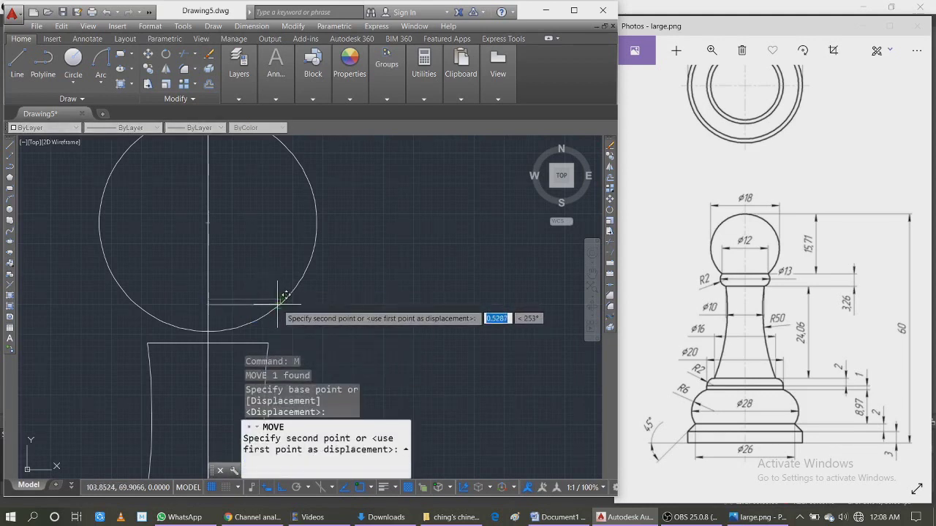
pyautogui.click(273, 297)
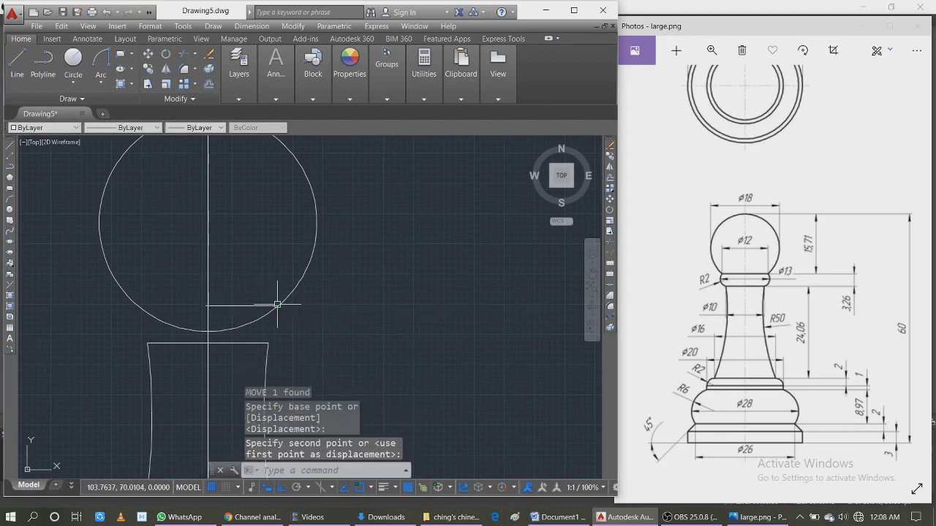
pyautogui.scroll(-2, 267, 258)
pyautogui.click(261, 287)
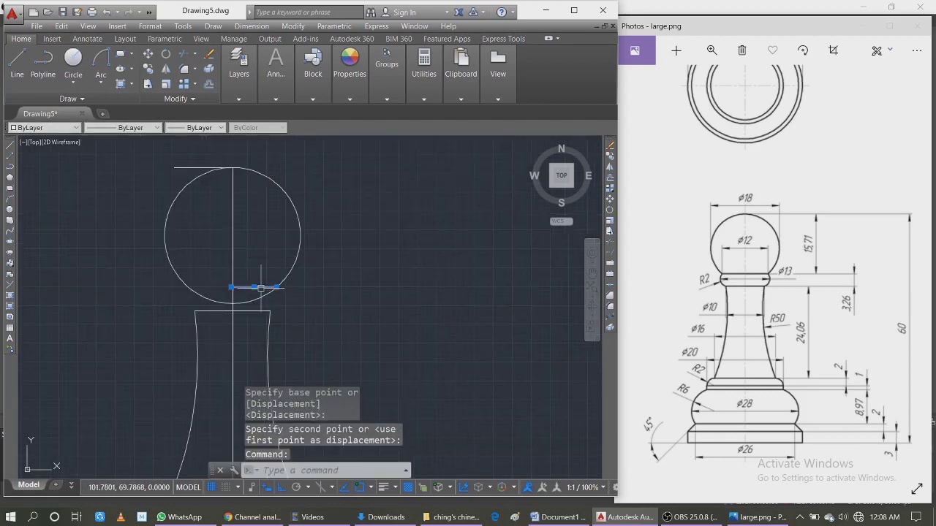
pyautogui.press('Delete')
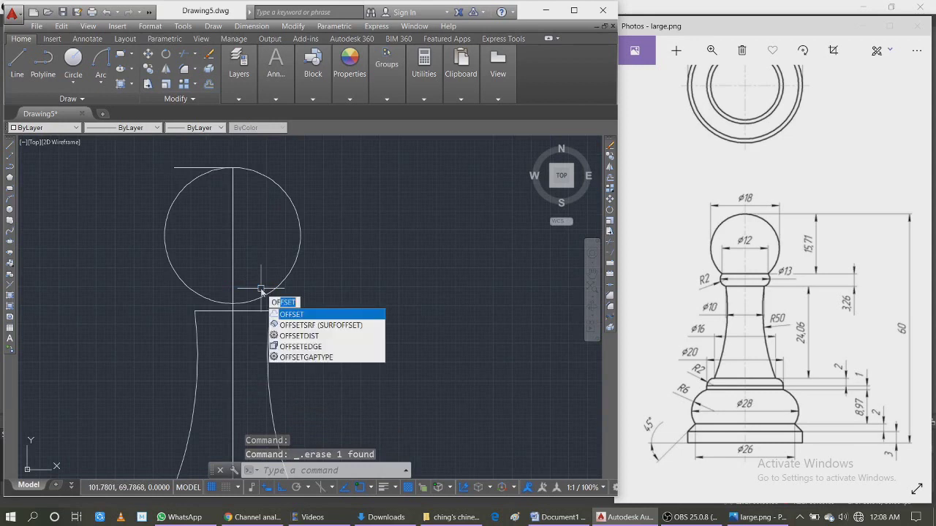
pyautogui.press('Return')
pyautogui.write('2')
pyautogui.press('Return')
pyautogui.click(247, 301)
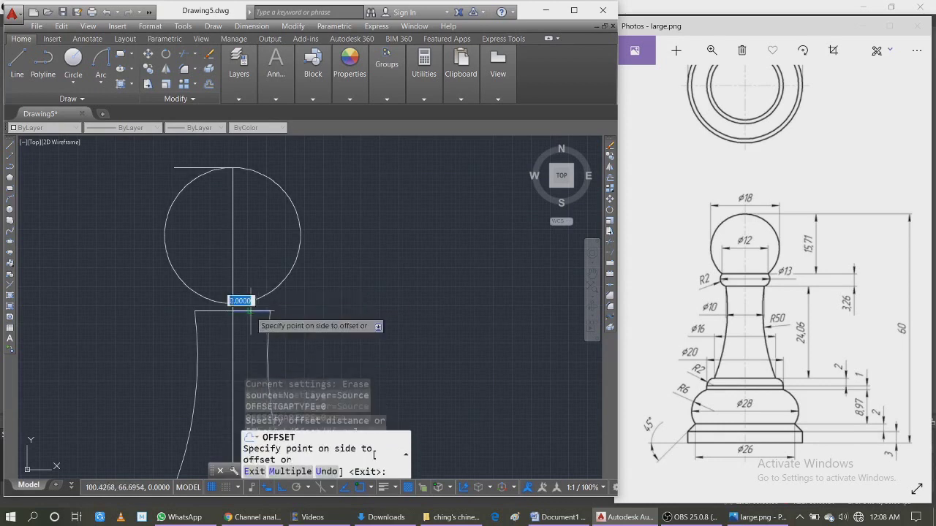
pyautogui.click(249, 300)
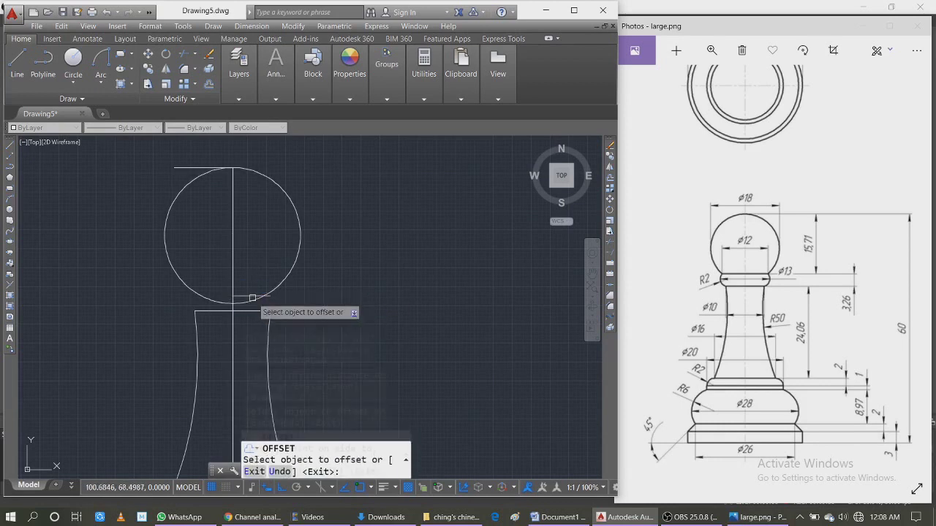
pyautogui.scroll(5, 261, 312)
pyautogui.press('Escape')
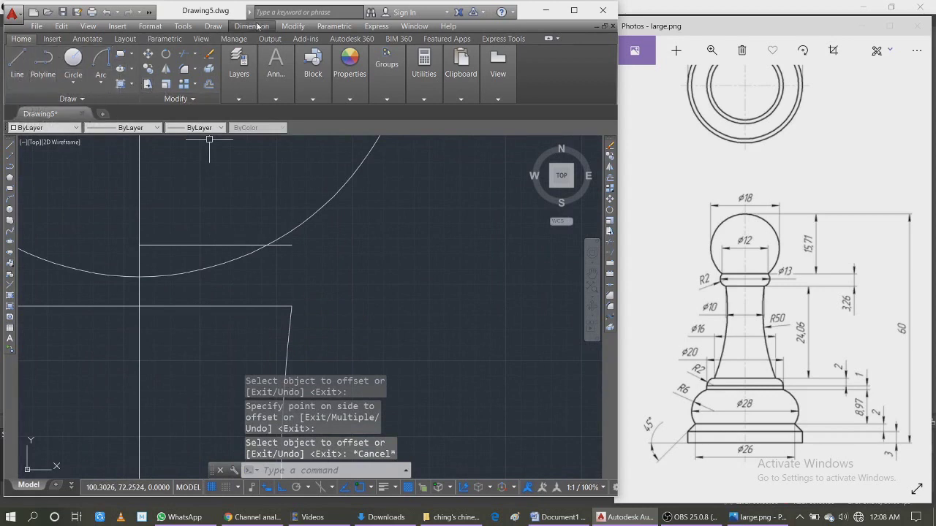
pyautogui.click(252, 26)
pyautogui.click(255, 53)
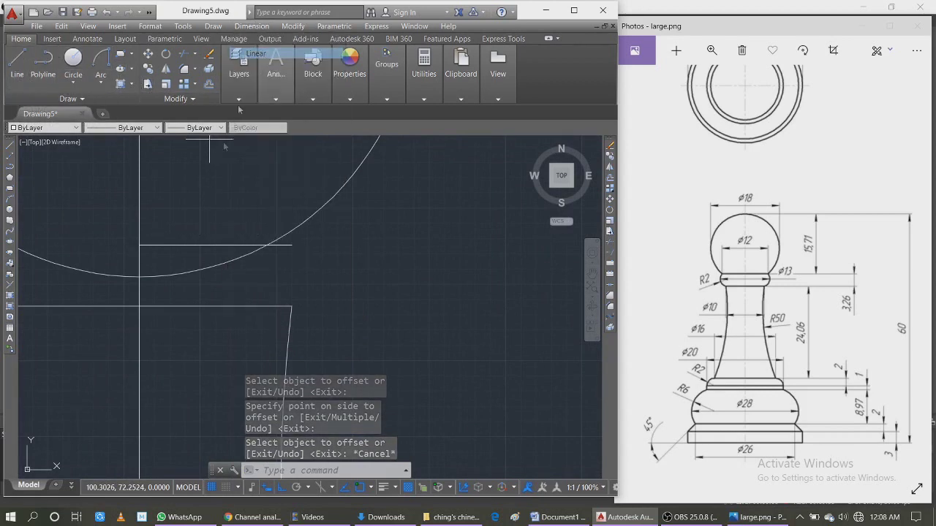
pyautogui.click(139, 244)
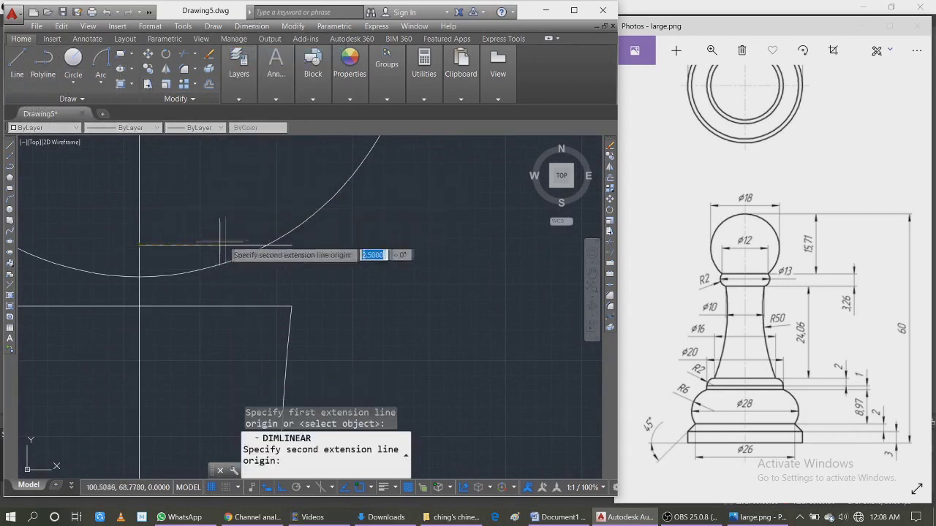
pyautogui.click(266, 245)
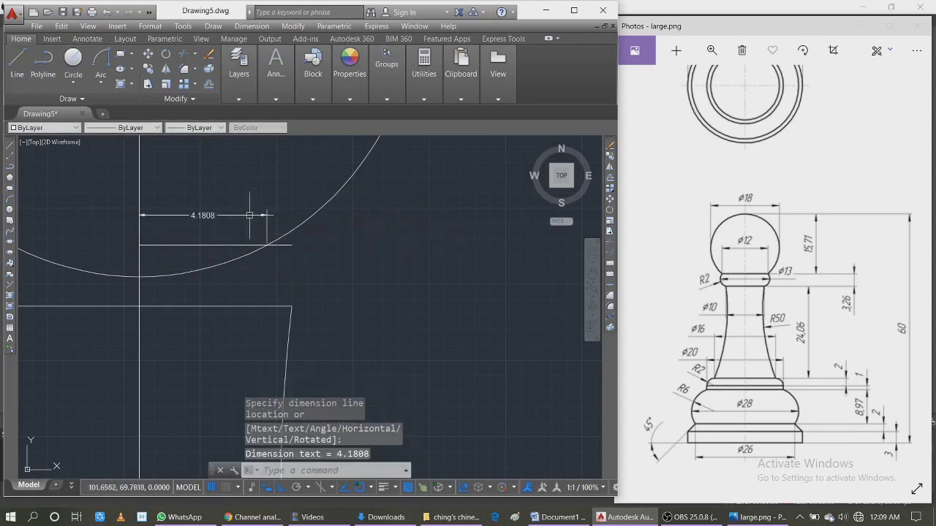
pyautogui.press('Escape')
pyautogui.click(218, 245)
pyautogui.click(229, 209)
pyautogui.click(230, 211)
pyautogui.click(221, 214)
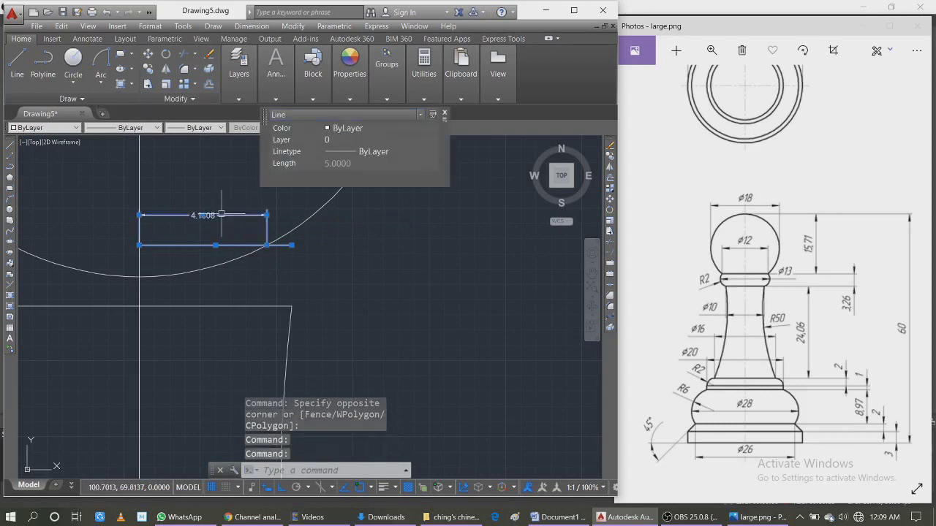
pyautogui.press('Delete')
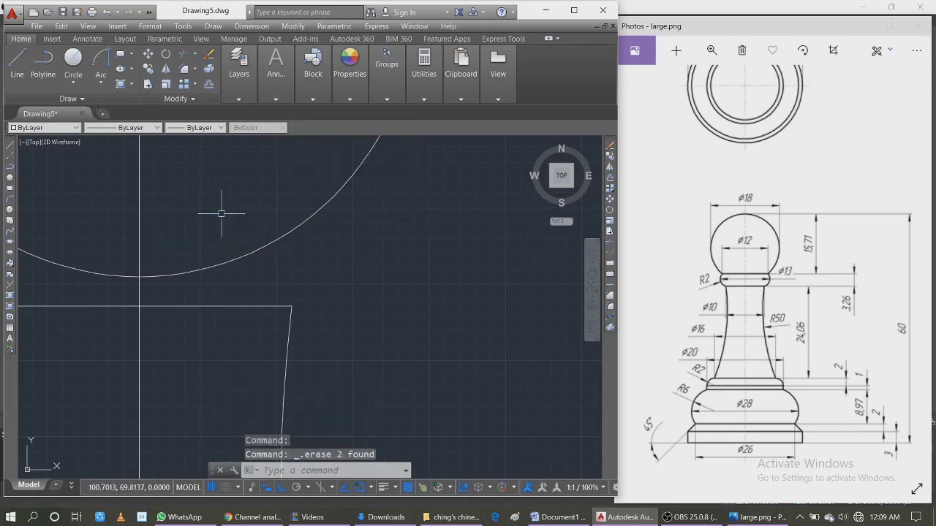
pyautogui.scroll(-2, 222, 214)
# Step: Try offsetting the head circle by 13, then cancel
pyautogui.scroll(-1, 343, 249)
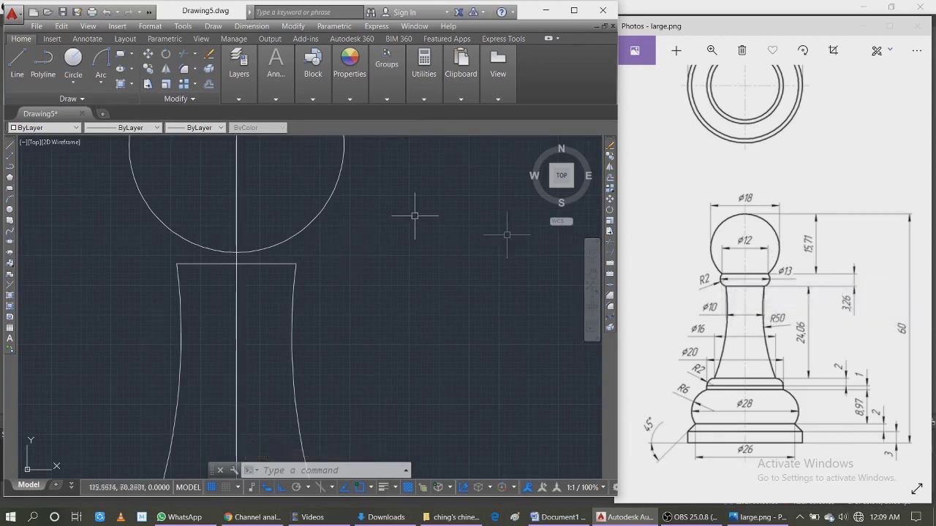
pyautogui.scroll(-1, 213, 228)
pyautogui.scroll(1, 222, 212)
pyautogui.scroll(2, 222, 213)
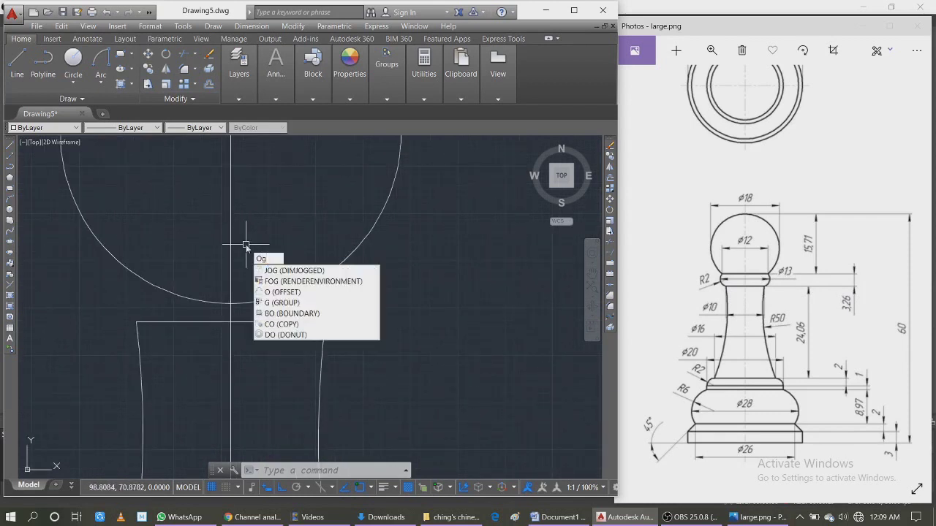
pyautogui.press('Return')
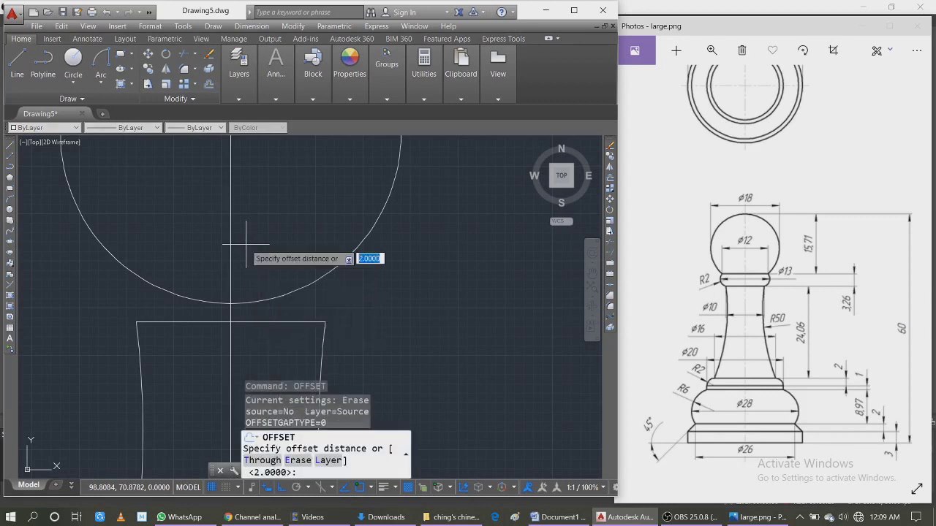
pyautogui.press('Return')
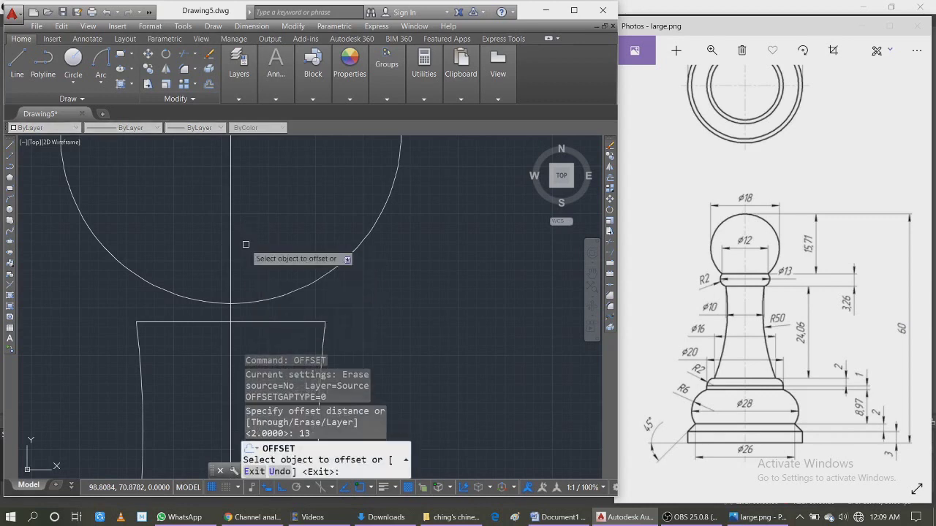
pyautogui.click(274, 296)
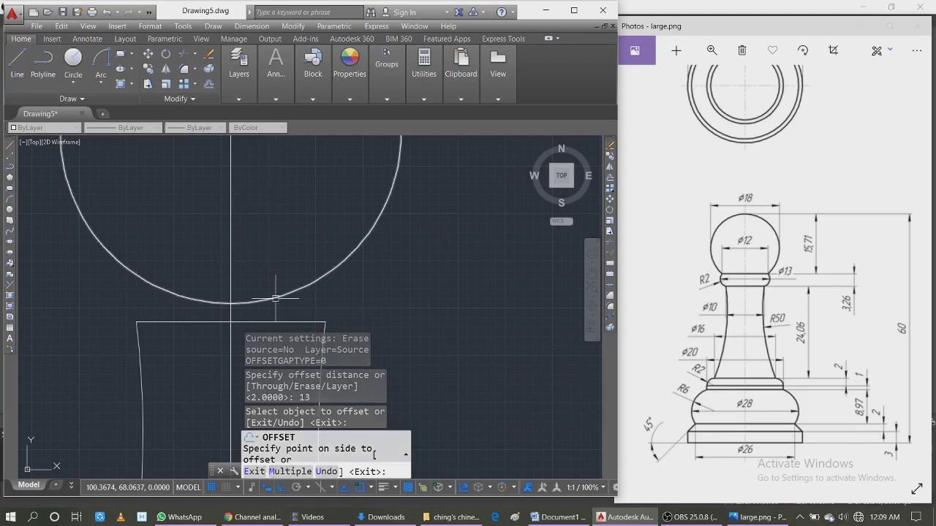
pyautogui.press('Escape')
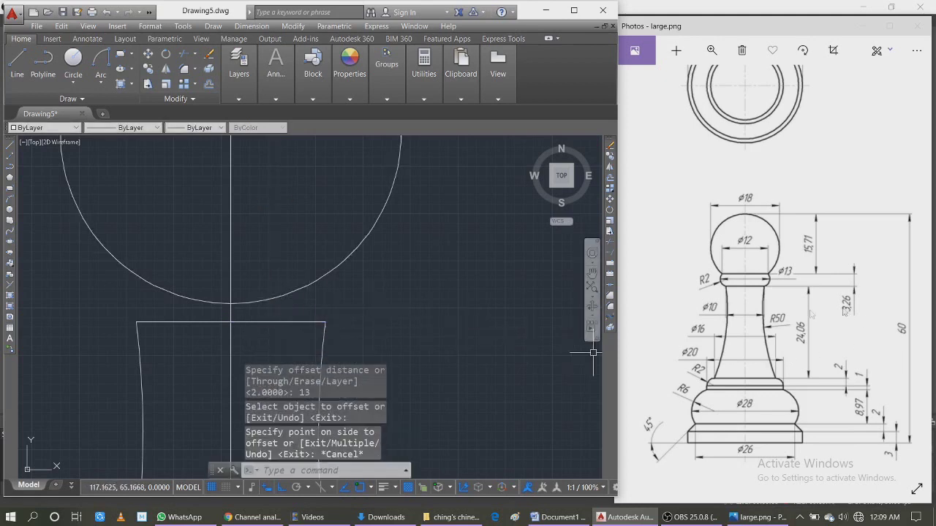
# Step: Offset the neck's top line 3.26 units upward
pyautogui.write('of')
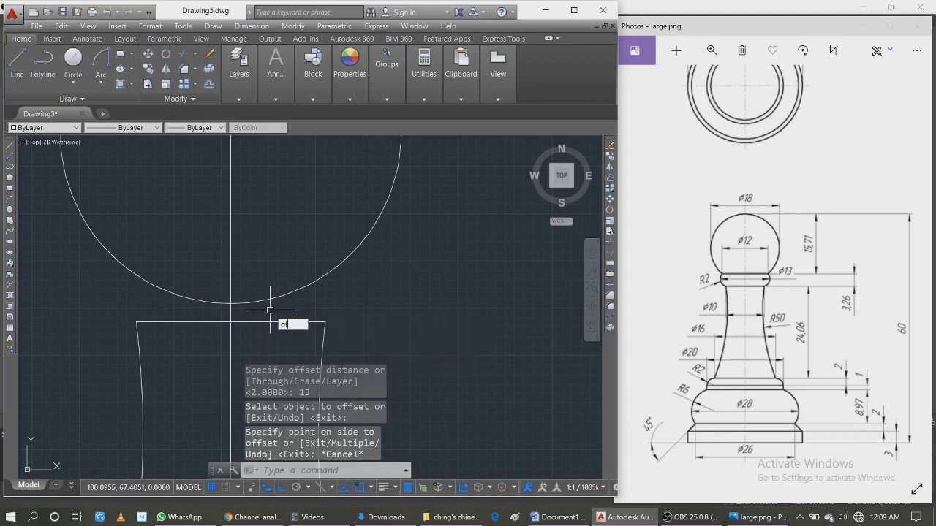
pyautogui.press('Return')
pyautogui.write('3.26')
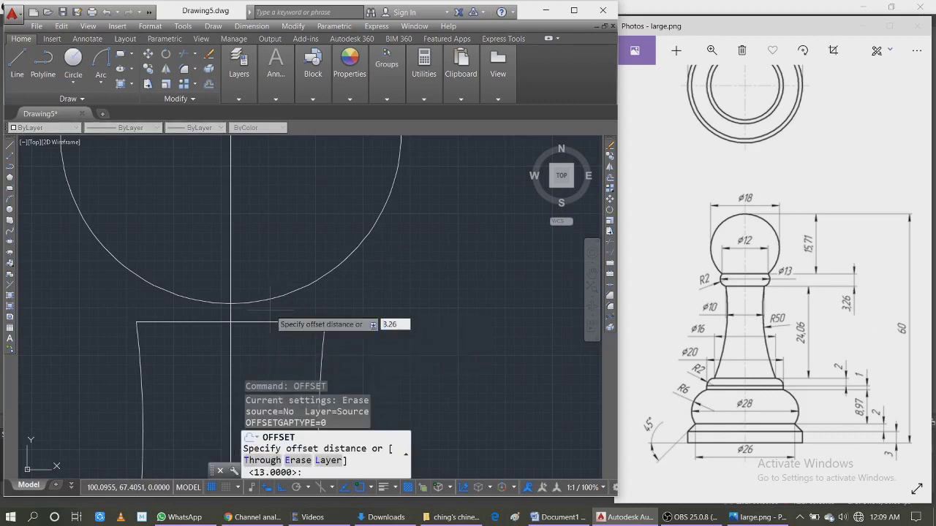
pyautogui.press('Return')
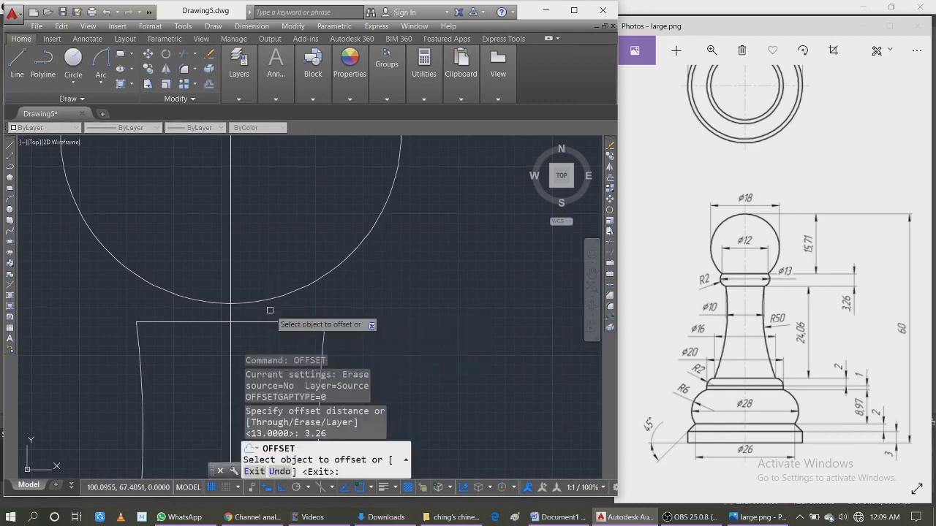
pyautogui.click(268, 322)
pyautogui.click(269, 291)
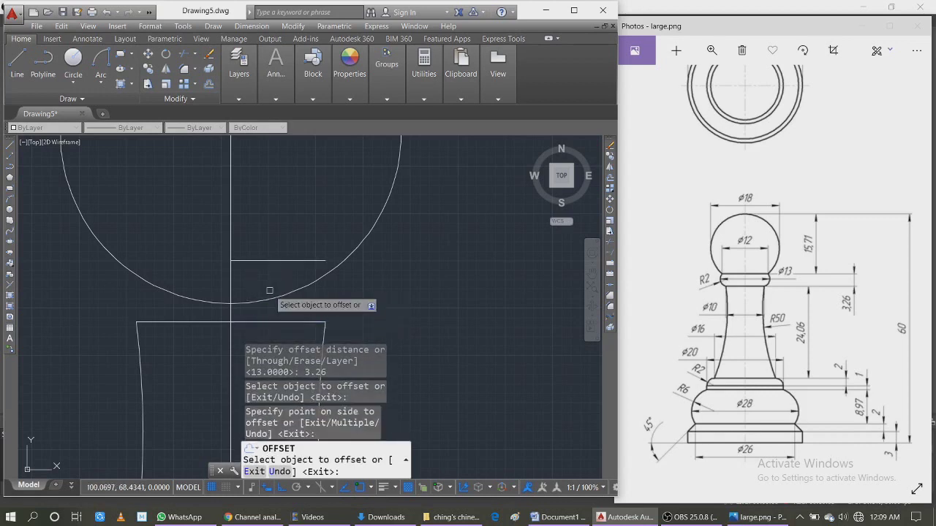
pyautogui.press('Escape')
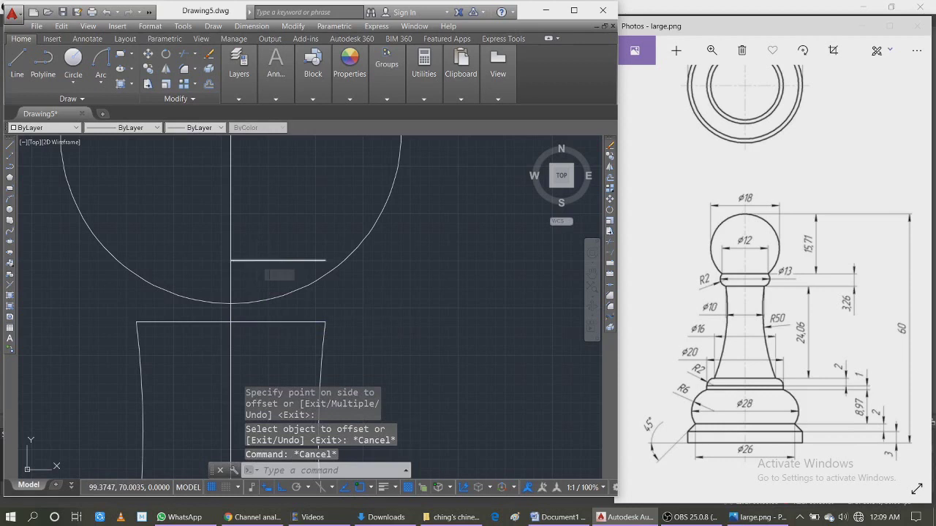
# Step: Begin a line starting on the centre line at the offset height
pyautogui.write('l')
pyautogui.press('Return')
pyautogui.click(231, 260)
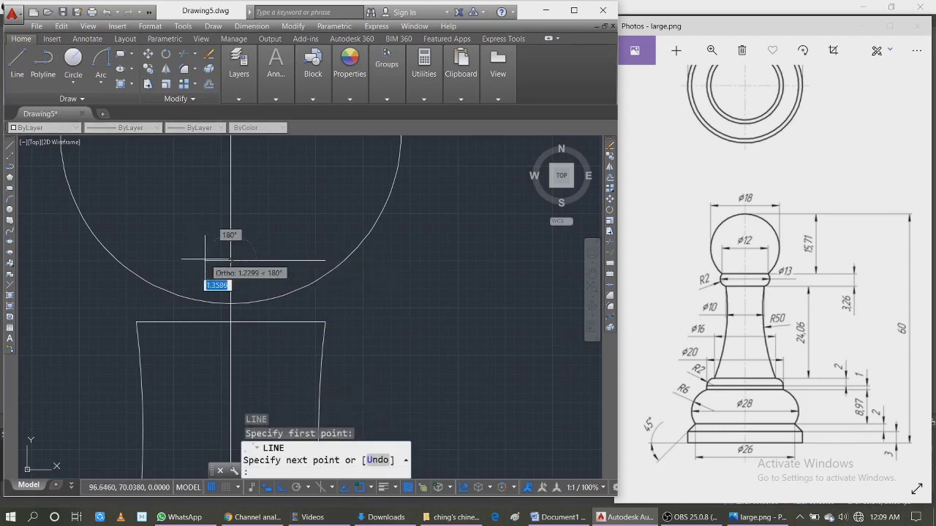
# Step: Draw a 6-unit line left from the centre line and erase the right-hand stub
pyautogui.write('6')
pyautogui.press('Return')
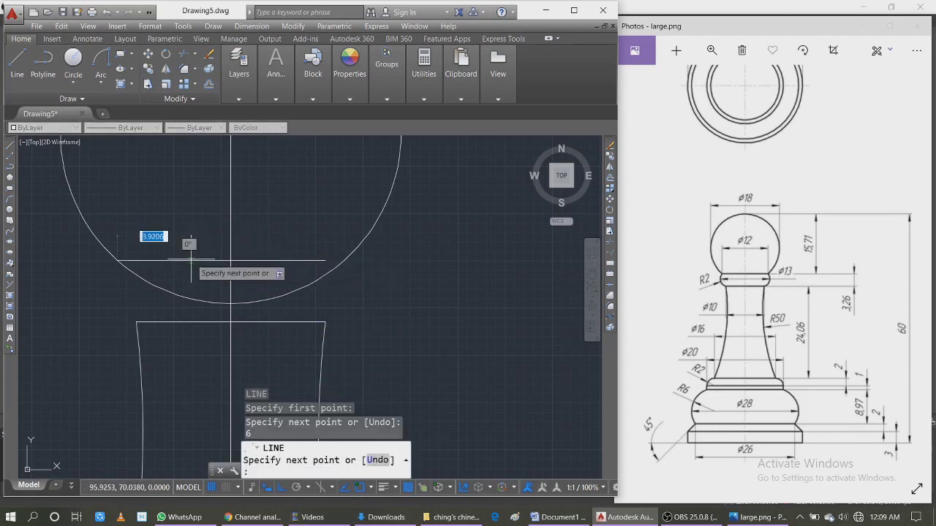
pyautogui.press('Escape')
pyautogui.click(254, 260)
pyautogui.press('Delete')
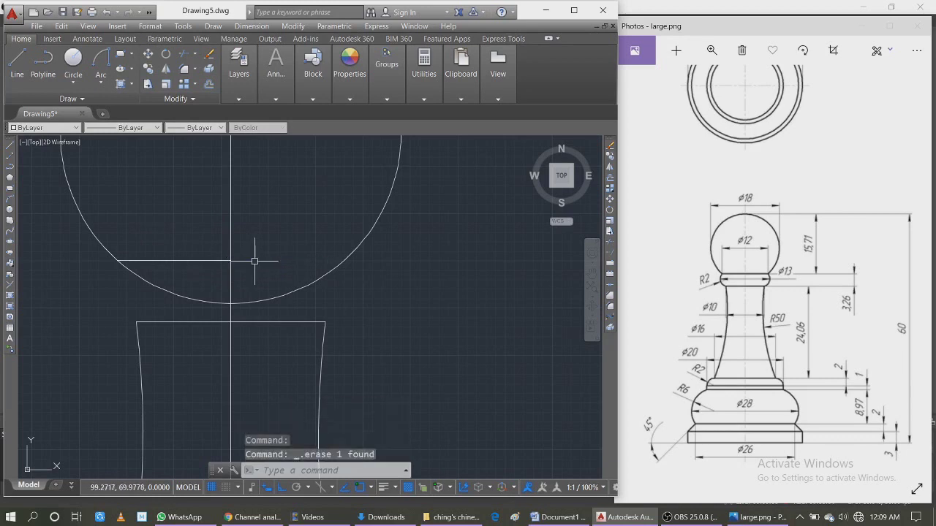
pyautogui.write('t')
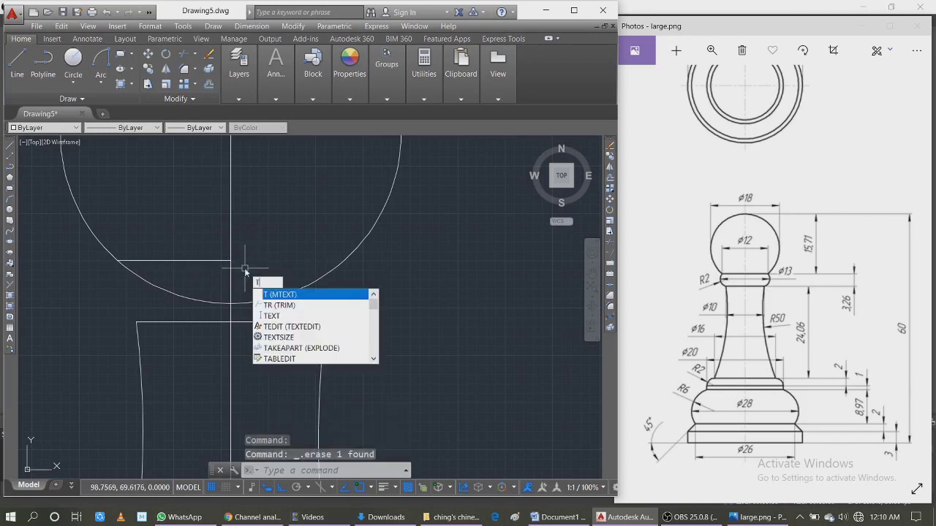
pyautogui.press('Escape')
pyautogui.press('Escape')
# Step: Mirror the 6-unit line about the centre line, keeping the original
pyautogui.write('mi')
pyautogui.press('Return')
pyautogui.click(198, 257)
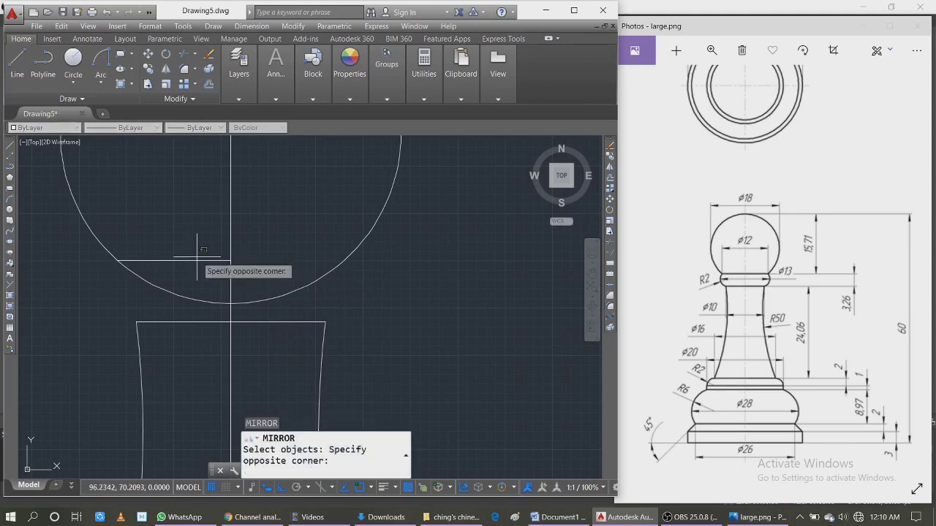
pyautogui.click(196, 258)
pyautogui.click(196, 260)
pyautogui.press('Return')
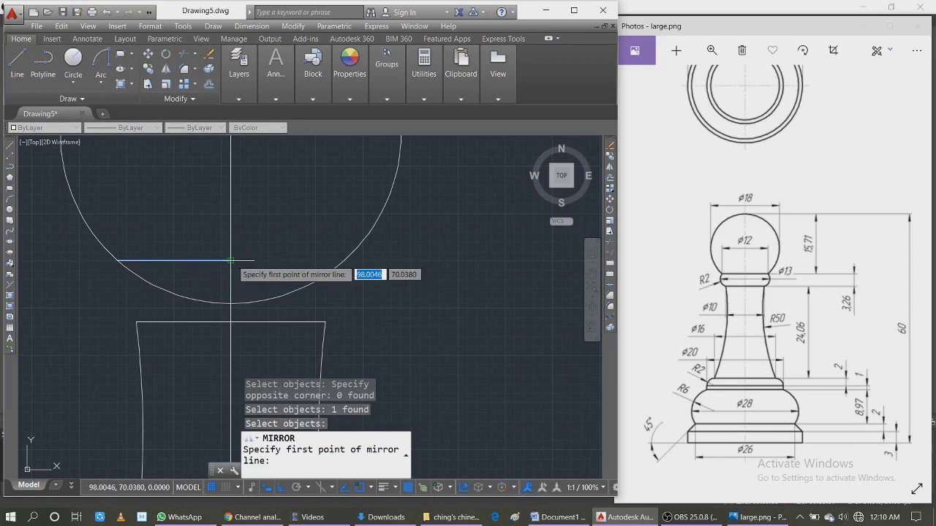
pyautogui.click(231, 261)
pyautogui.click(231, 288)
pyautogui.press('Return')
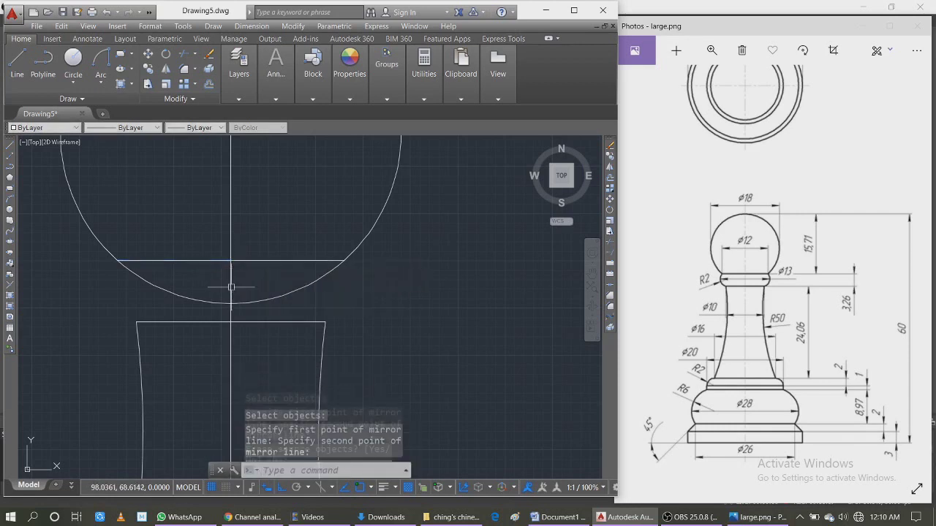
pyautogui.press('Escape')
# Step: Trim away the head circle's arc below the new line
pyautogui.write('tr')
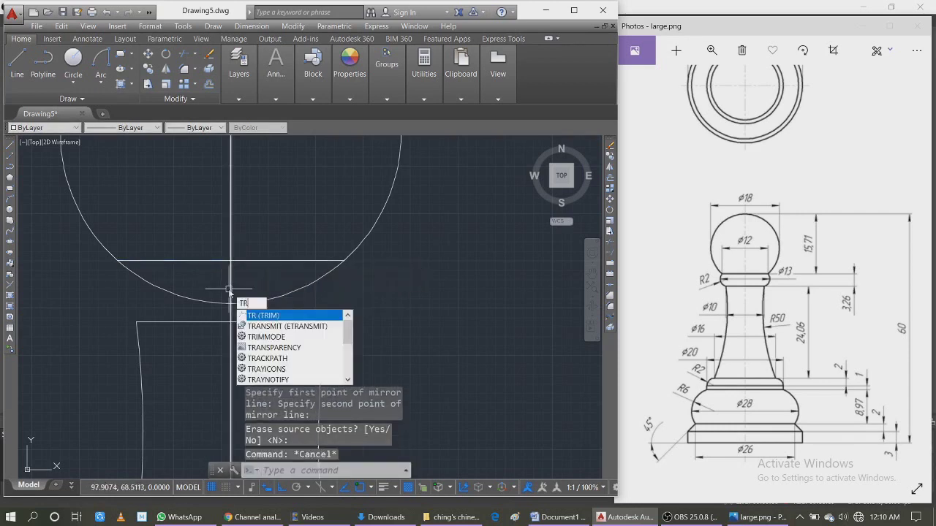
pyautogui.press('Return')
pyautogui.press('Return')
pyautogui.click(262, 298)
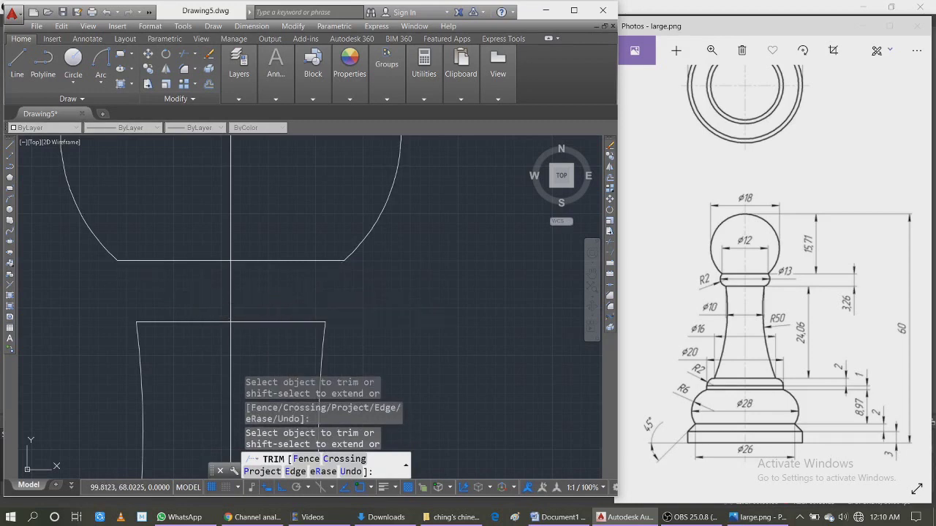
pyautogui.press('Escape')
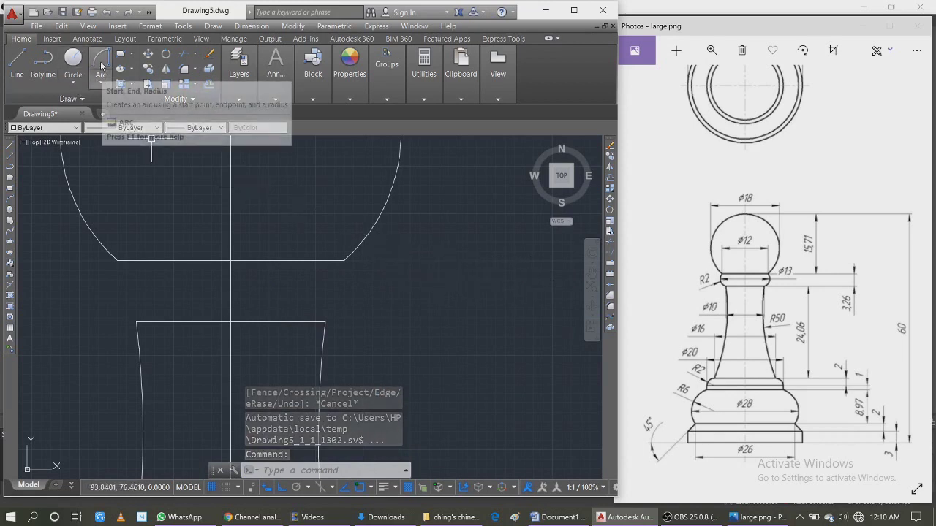
# Step: Draw a radius-2 arc from the neck's top corner to the head base line's end
pyautogui.click(102, 79)
pyautogui.click(325, 321)
pyautogui.press('Down')
pyautogui.press('Down')
pyautogui.press('Return')
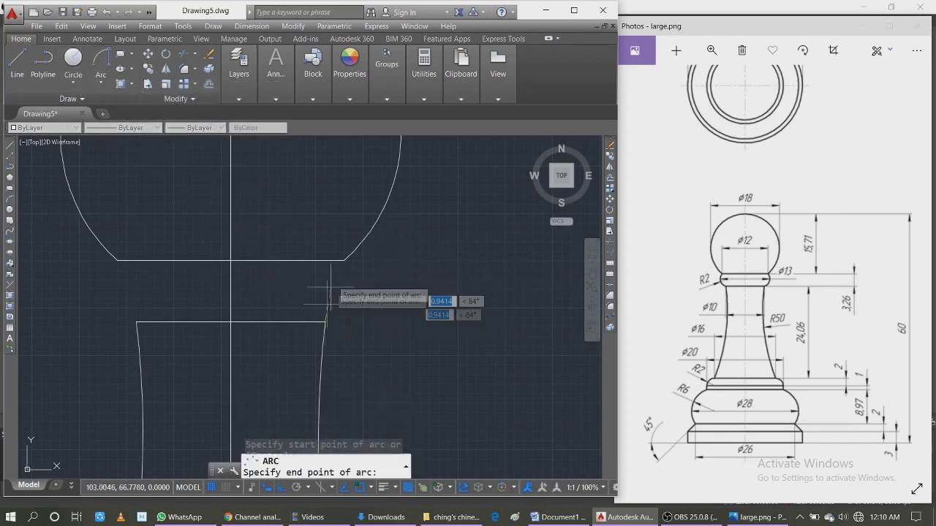
pyautogui.click(344, 260)
pyautogui.press('Down')
pyautogui.press('Down')
pyautogui.press('Down')
pyautogui.press('Return')
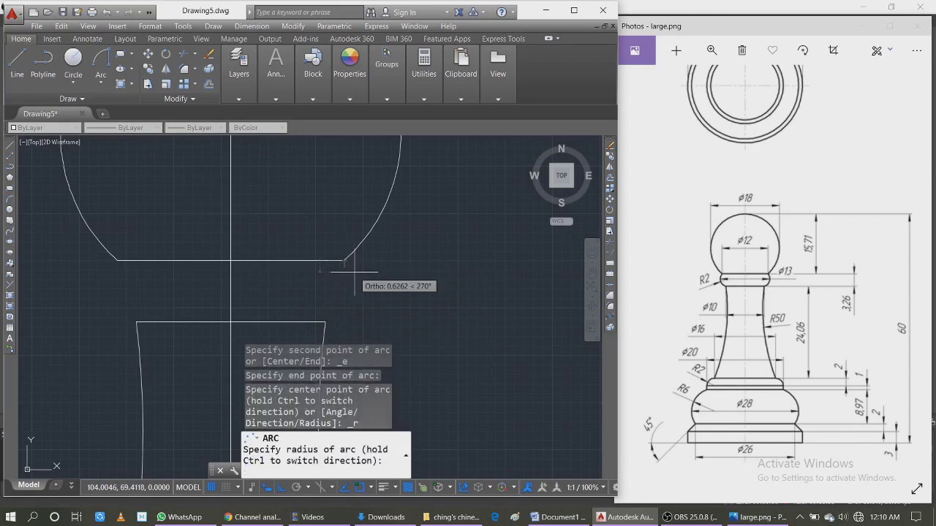
pyautogui.write('2')
pyautogui.press('Return')
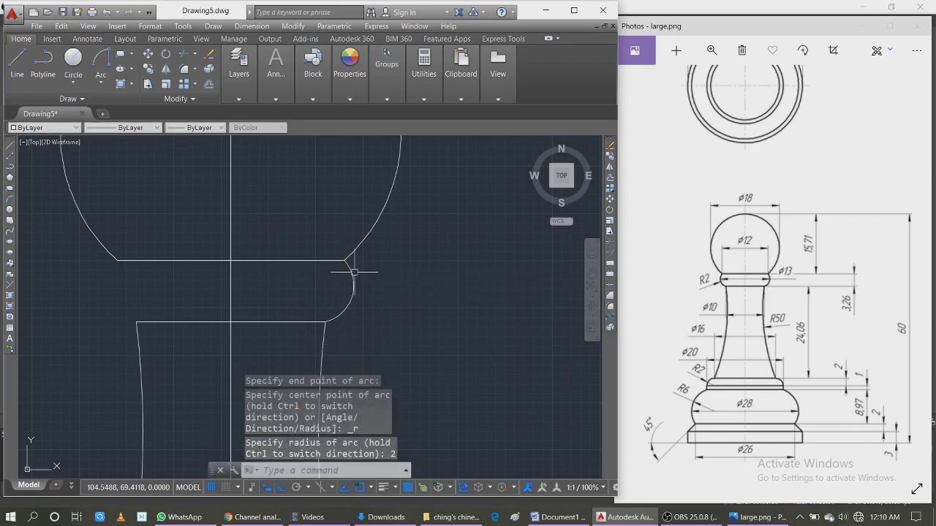
# Step: Mirror the radius-2 collar arc about the centre line and delete the vertical construction line
pyautogui.write('mi')
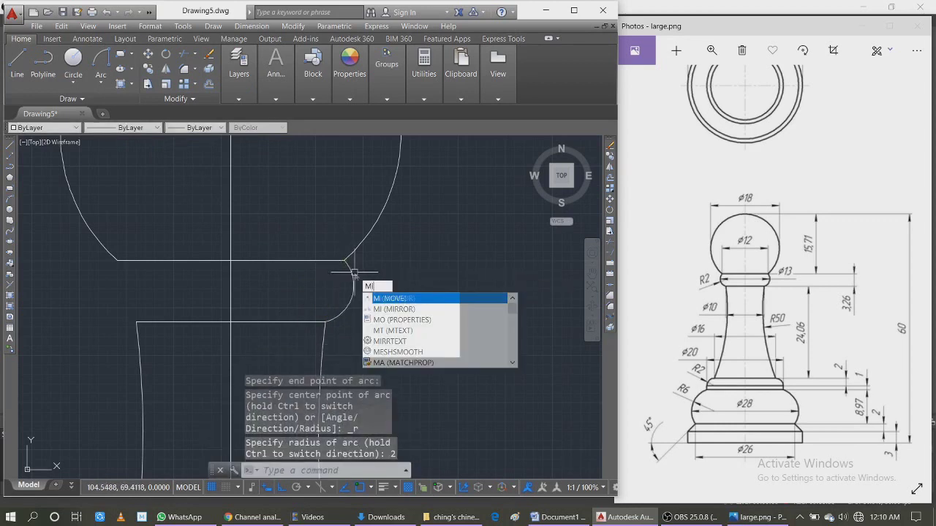
pyautogui.press('Return')
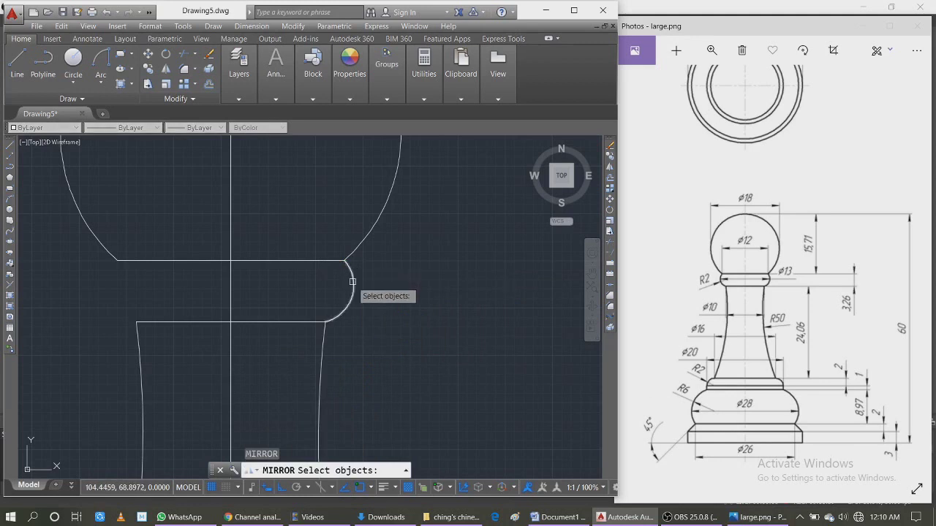
pyautogui.click(353, 282)
pyautogui.press('Return')
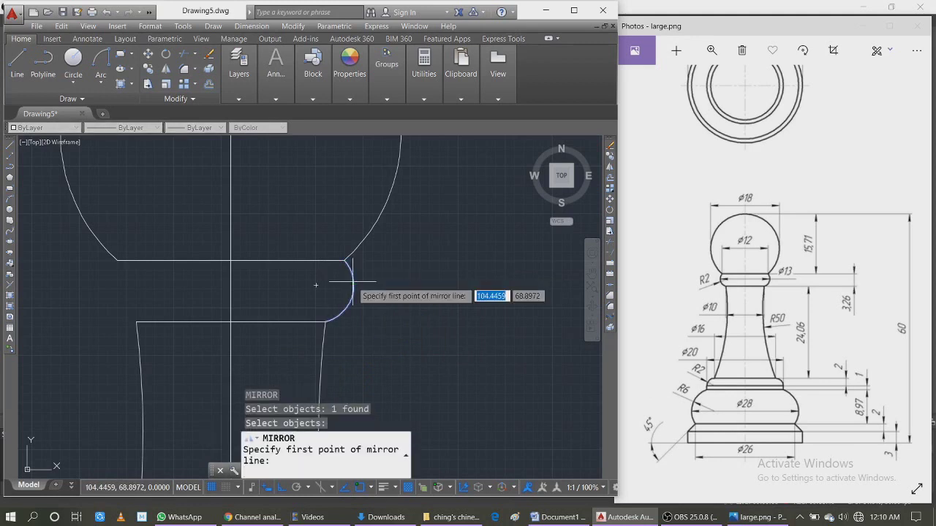
pyautogui.click(231, 260)
pyautogui.click(232, 318)
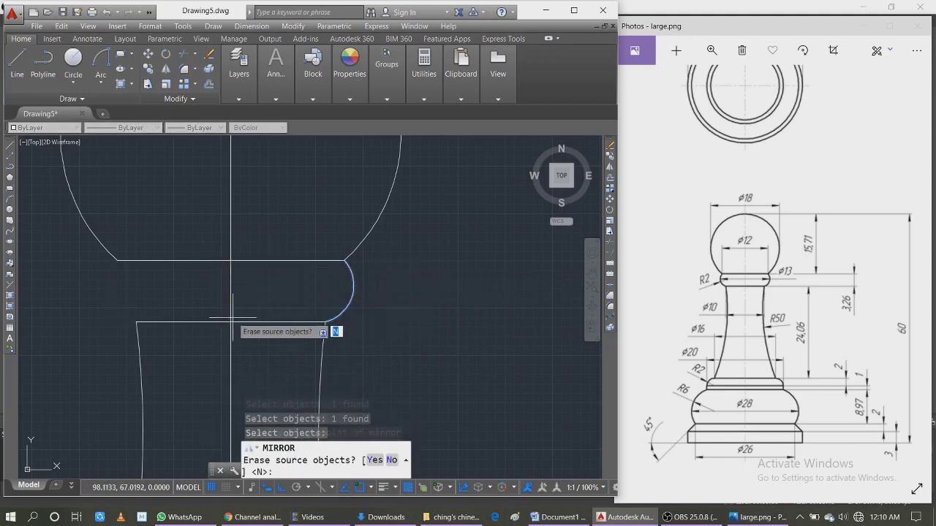
pyautogui.press('Return')
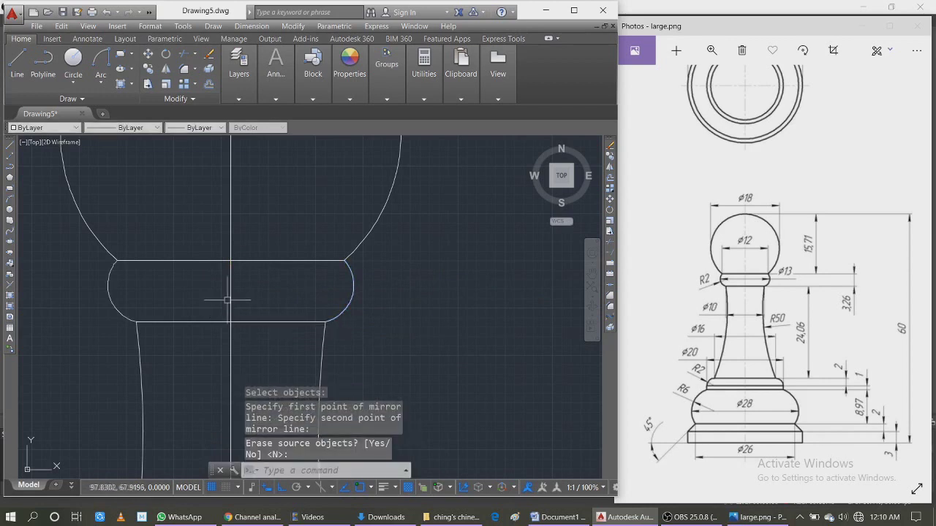
pyautogui.press('Delete')
# Step: Zoom out and back in to inspect the full pawn from stepped base to round head
pyautogui.scroll(-3, 269, 292)
pyautogui.scroll(-2, 268, 293)
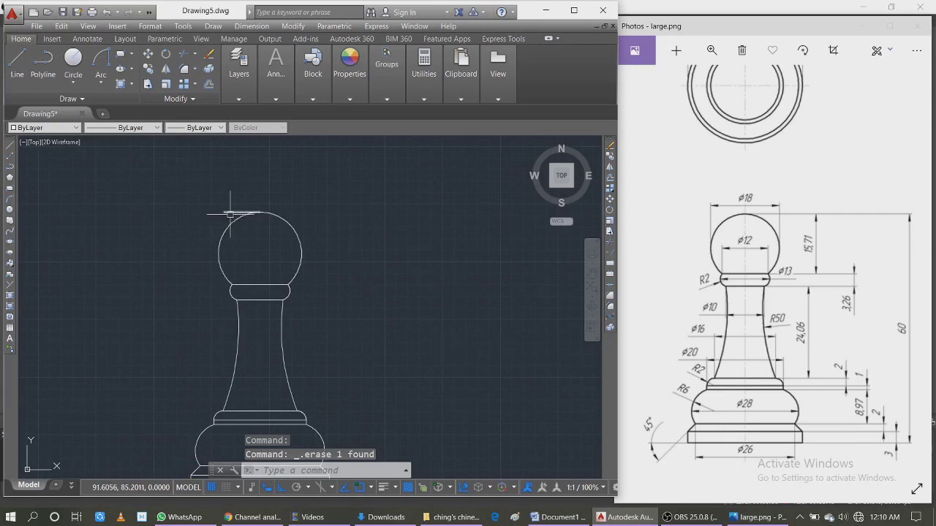
pyautogui.scroll(-2, 287, 188)
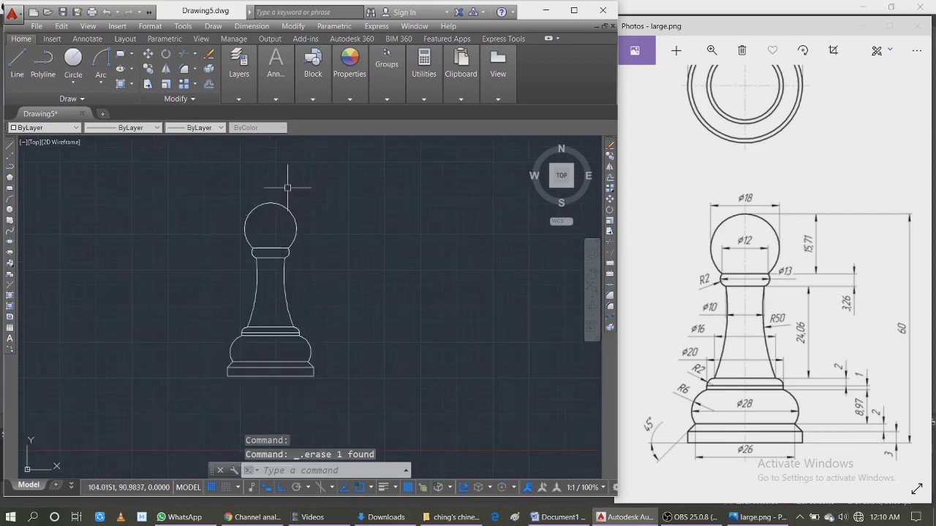
pyautogui.scroll(-1, 288, 188)
pyautogui.scroll(3, 272, 232)
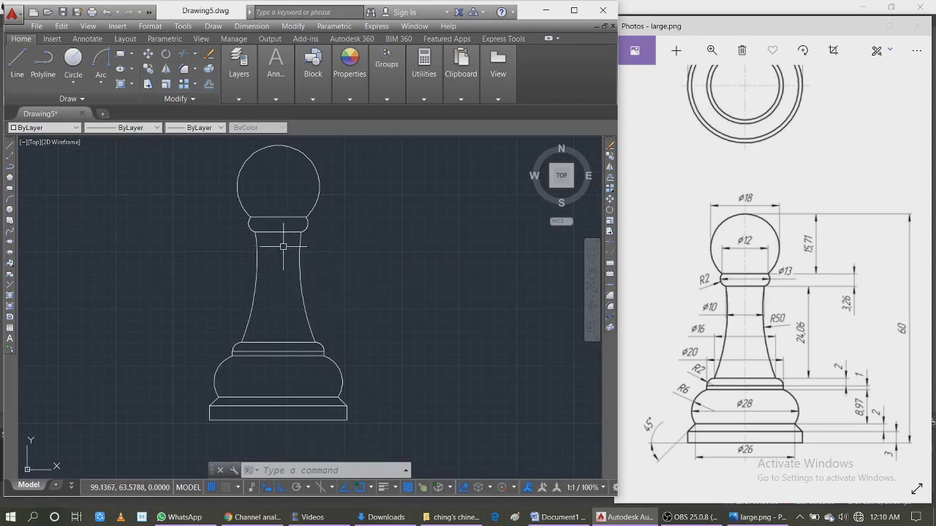
pyautogui.scroll(1, 285, 243)
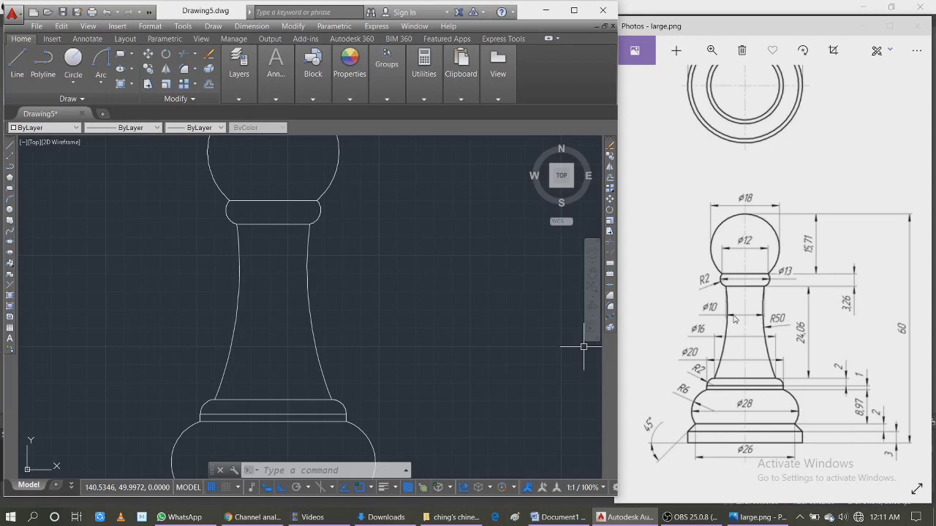
pyautogui.scroll(-3, 399, 362)
pyautogui.scroll(-2, 399, 357)
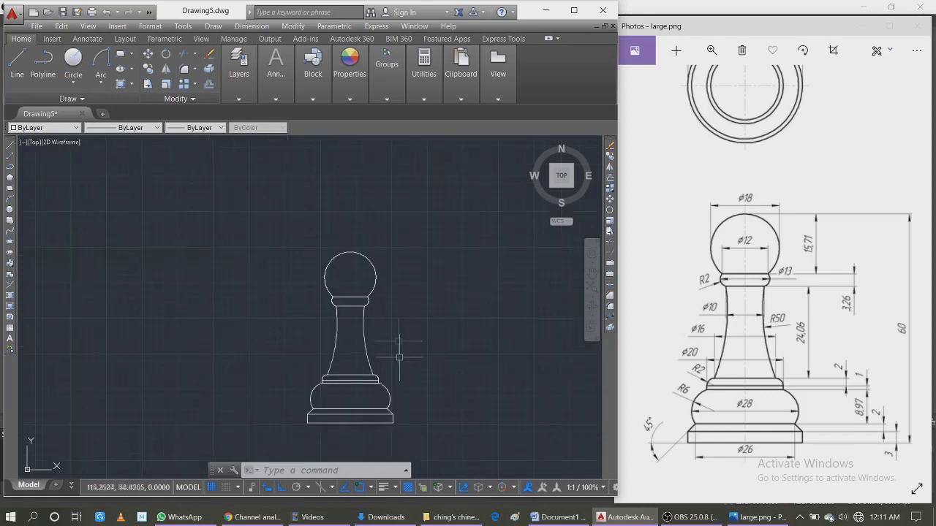
pyautogui.scroll(2, 414, 412)
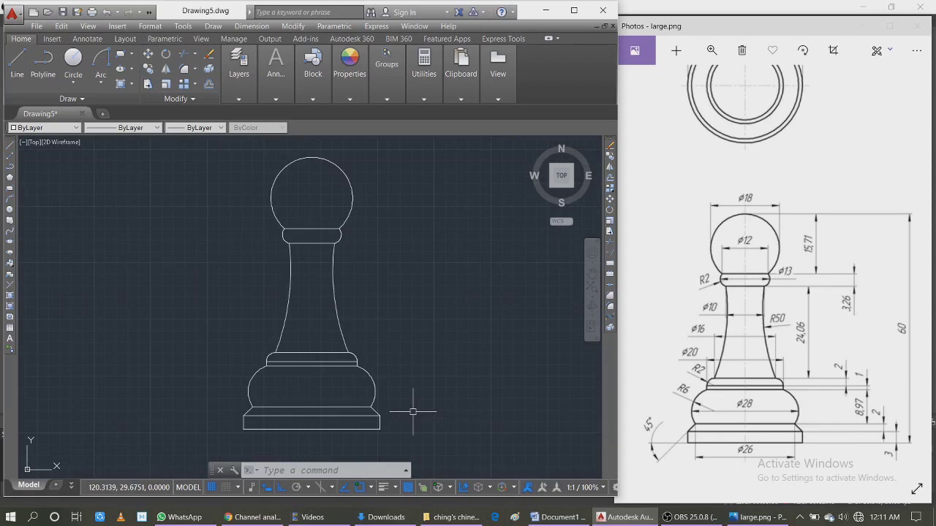